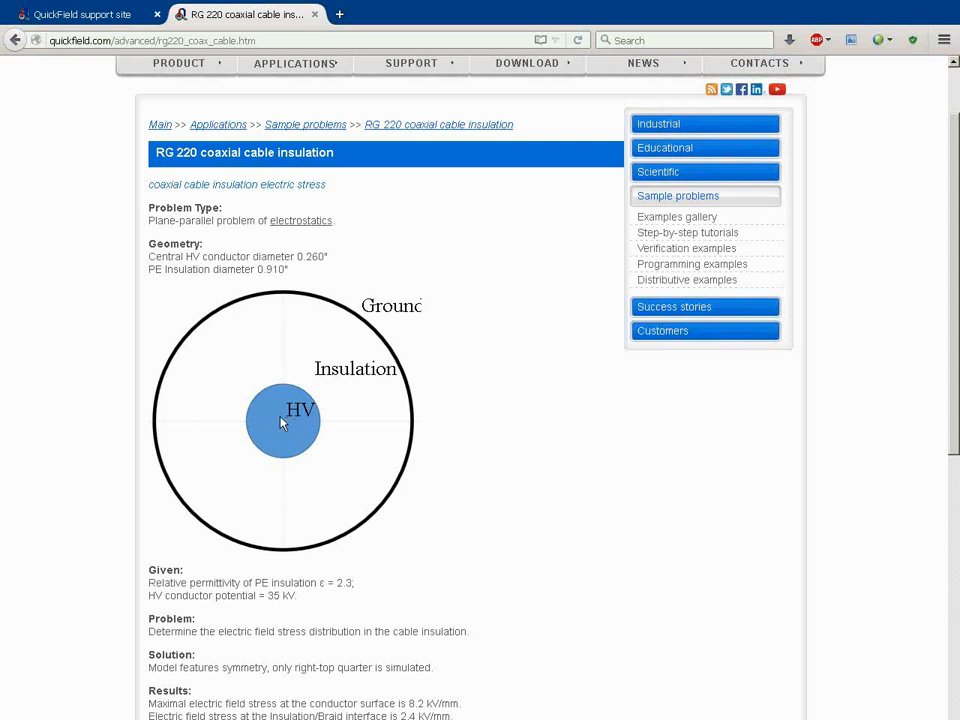
Read the given data and results of the RG 220 coaxial cable insulation problem on the web page
scroll(283, 424, down, 5)
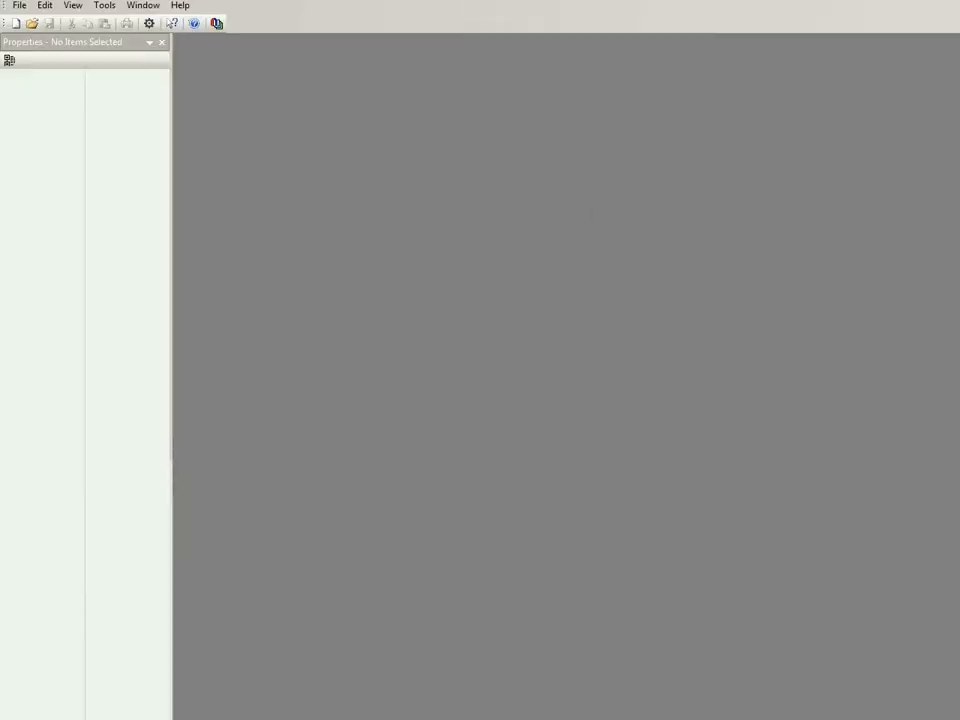
Switch to QuickField, load the rg220.pbm problem and open its Rg220.mod geometry with the problem tree widened
drag(243, 208, 253, 204)
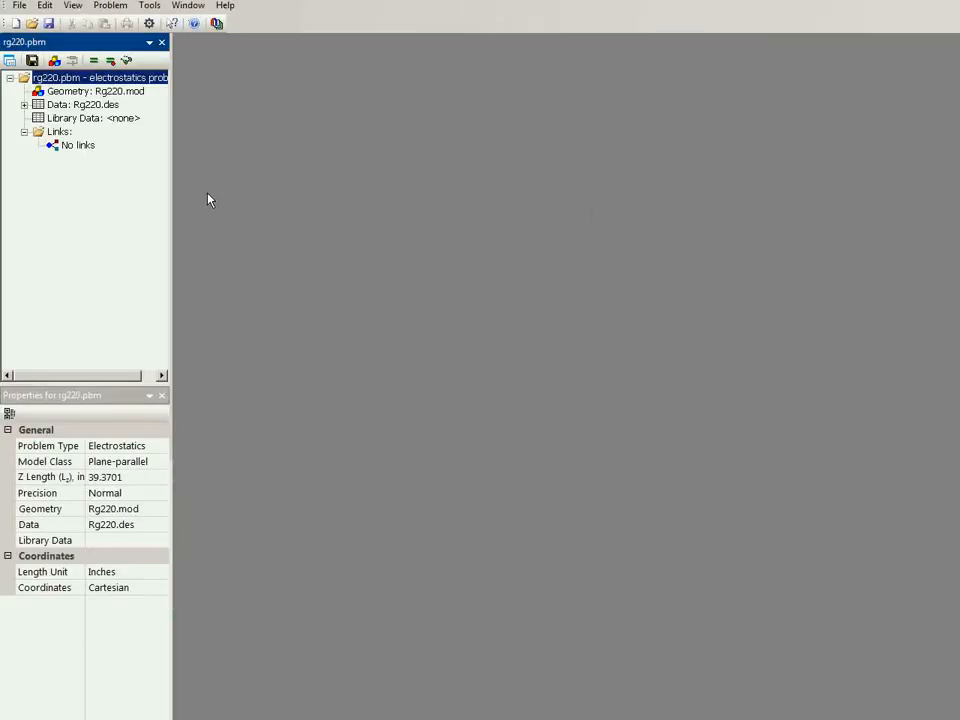
drag(168, 185, 227, 188)
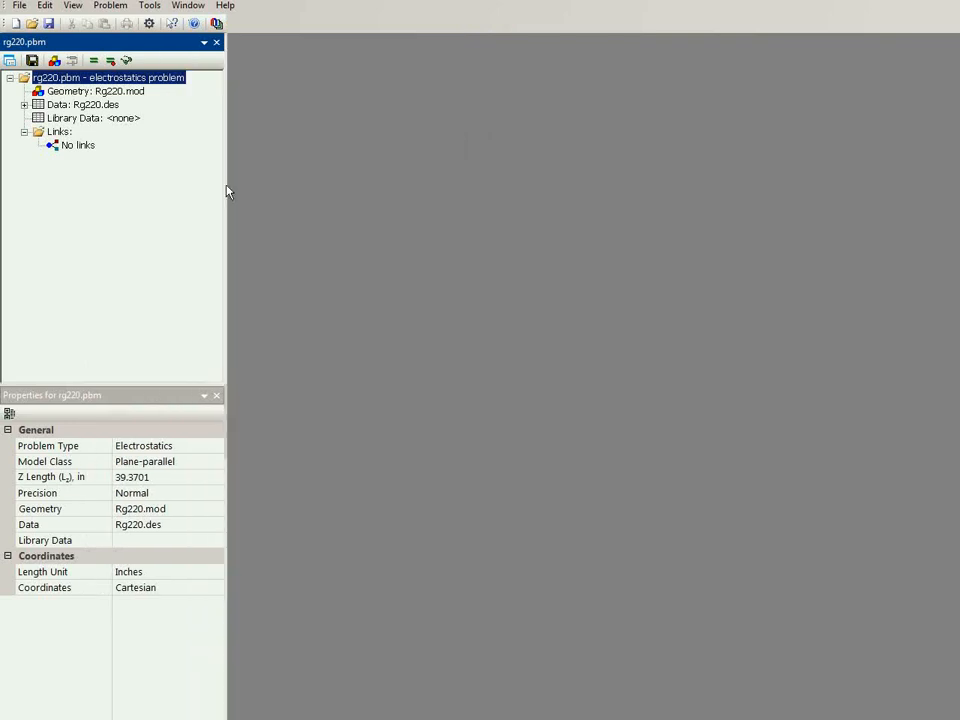
double_click(93, 92)
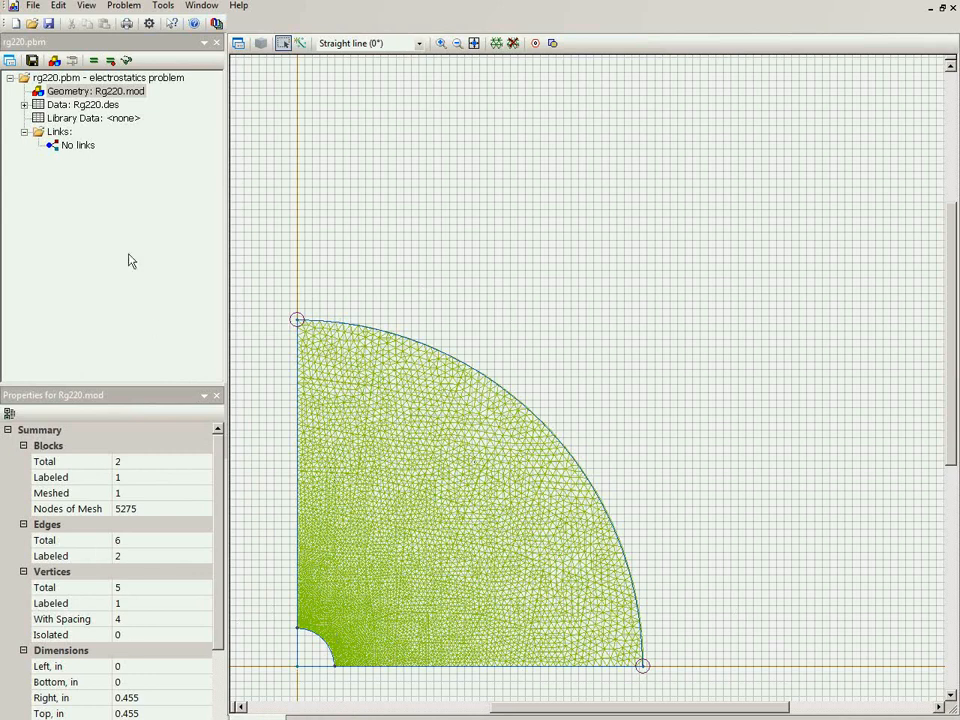
Review the rg220.pbm problem properties and expand the block, edge and vertex labels under the Rg220.des data
click(10, 61)
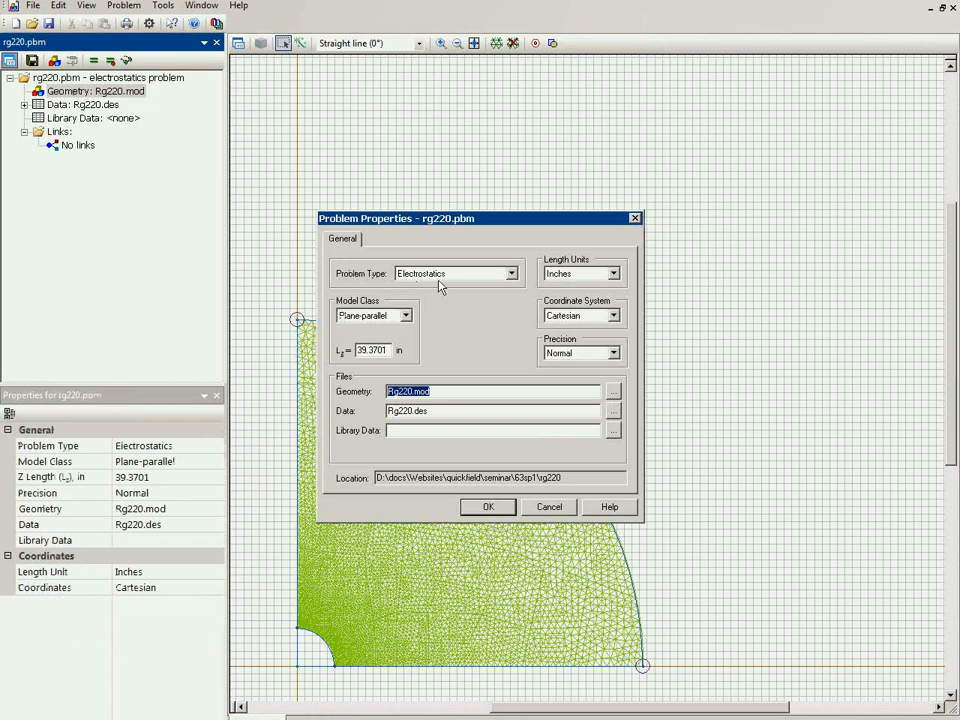
click(549, 506)
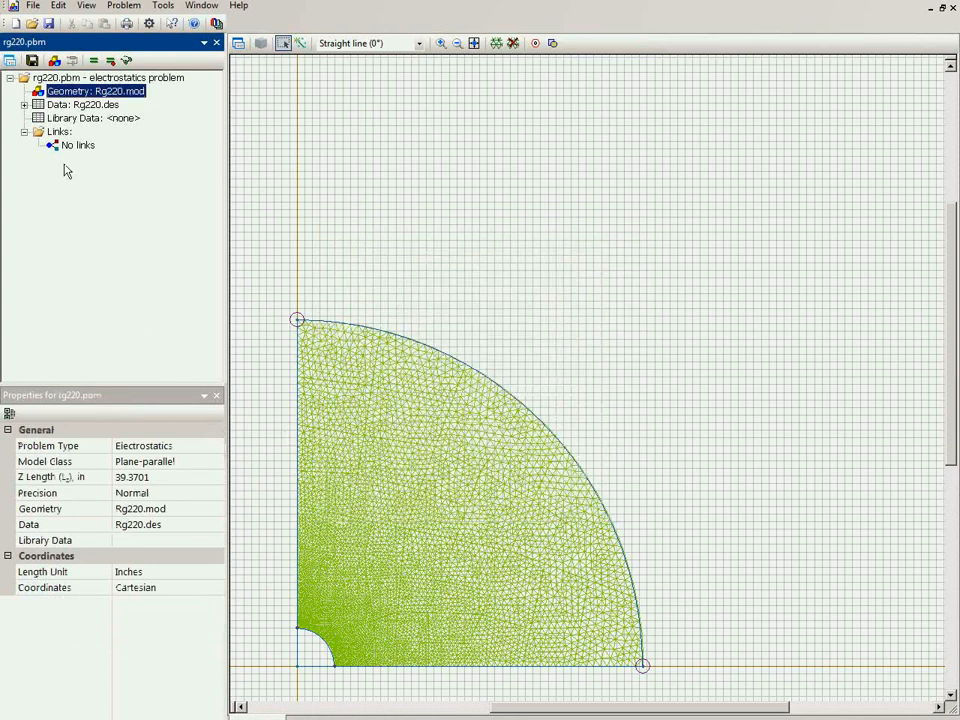
click(24, 104)
click(38, 118)
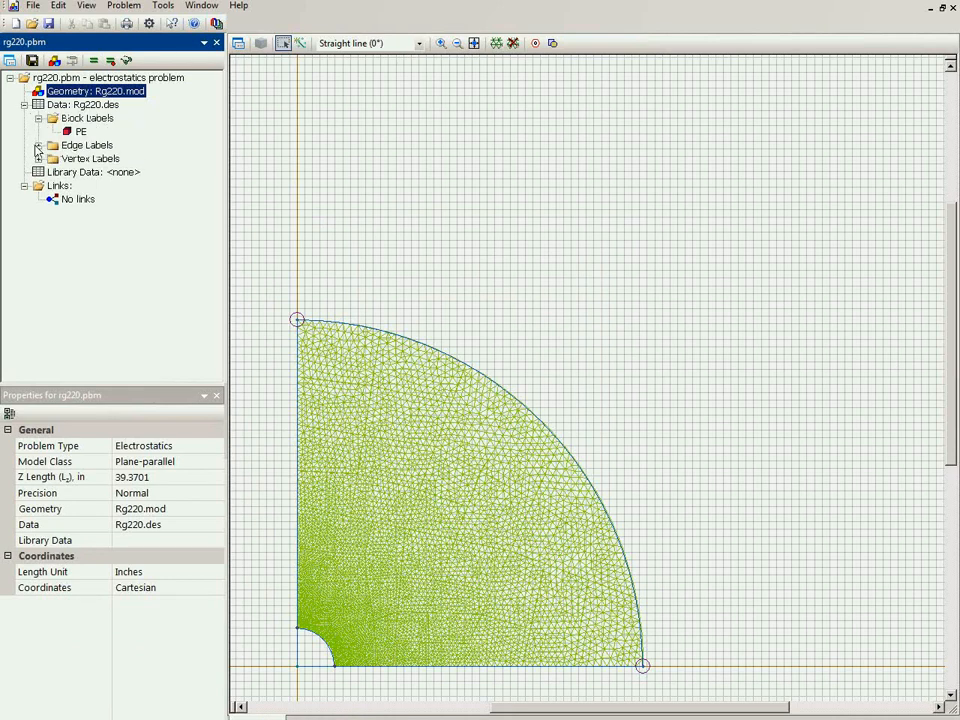
click(38, 145)
click(38, 185)
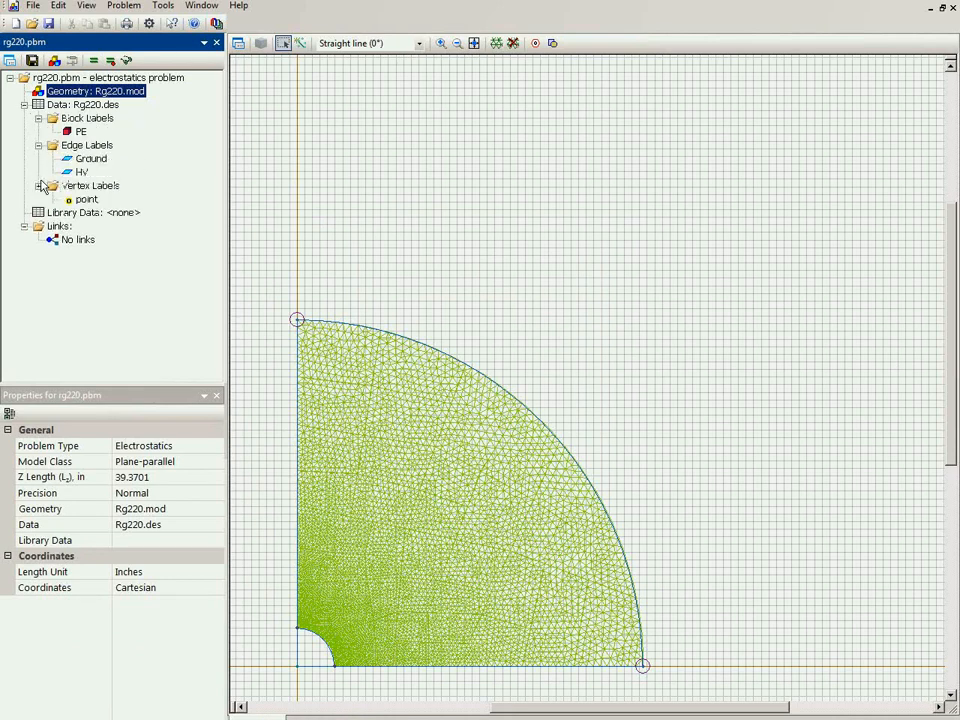
Examine the PE insulation block, the outer arc's vertex on the horizontal axis and the inner conductor block in the model
click(72, 131)
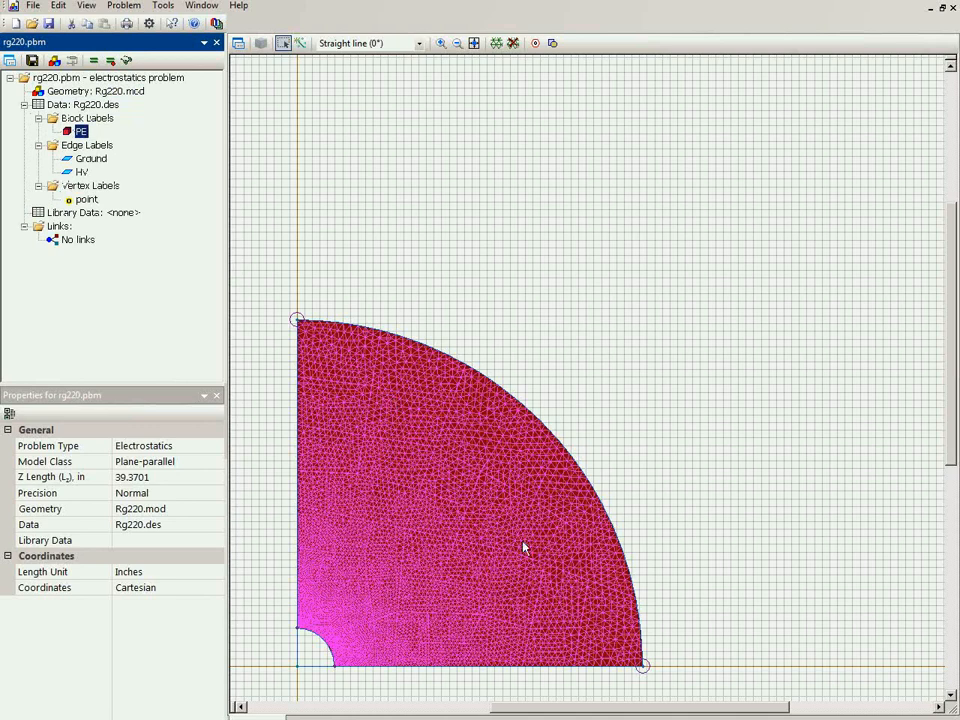
click(643, 666)
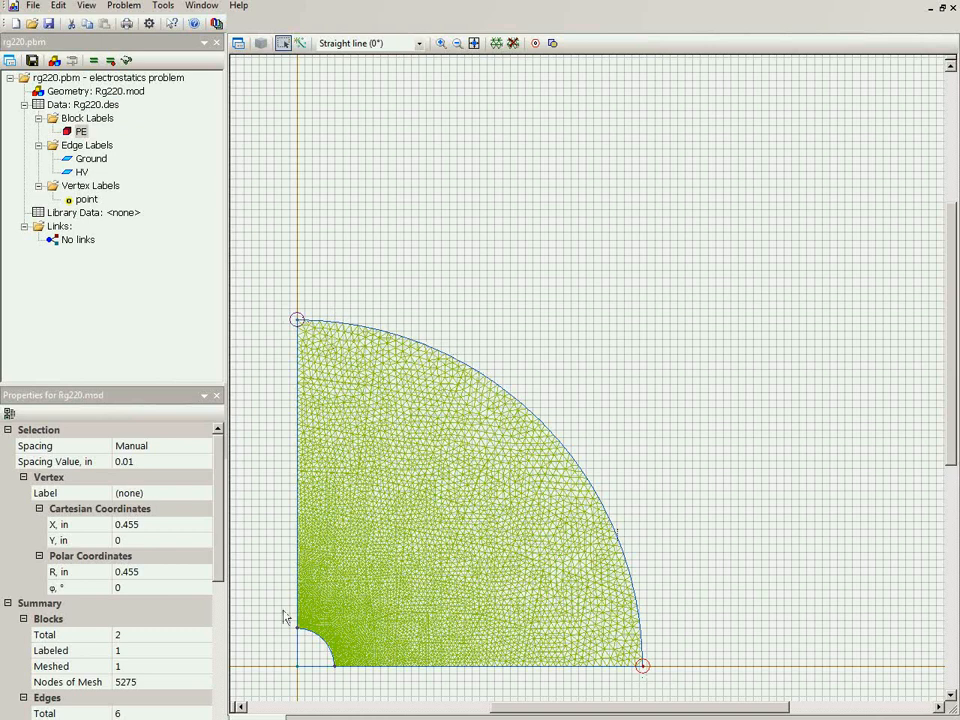
click(313, 650)
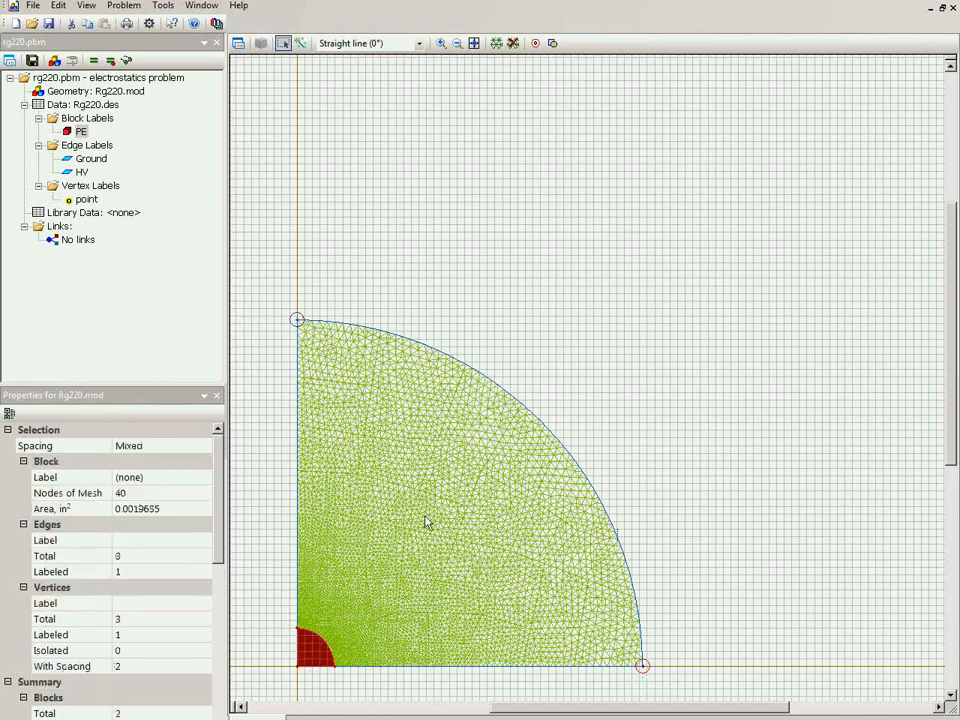
Examine the Ground and HV edges in the model and their voltage boundary conditions
click(84, 158)
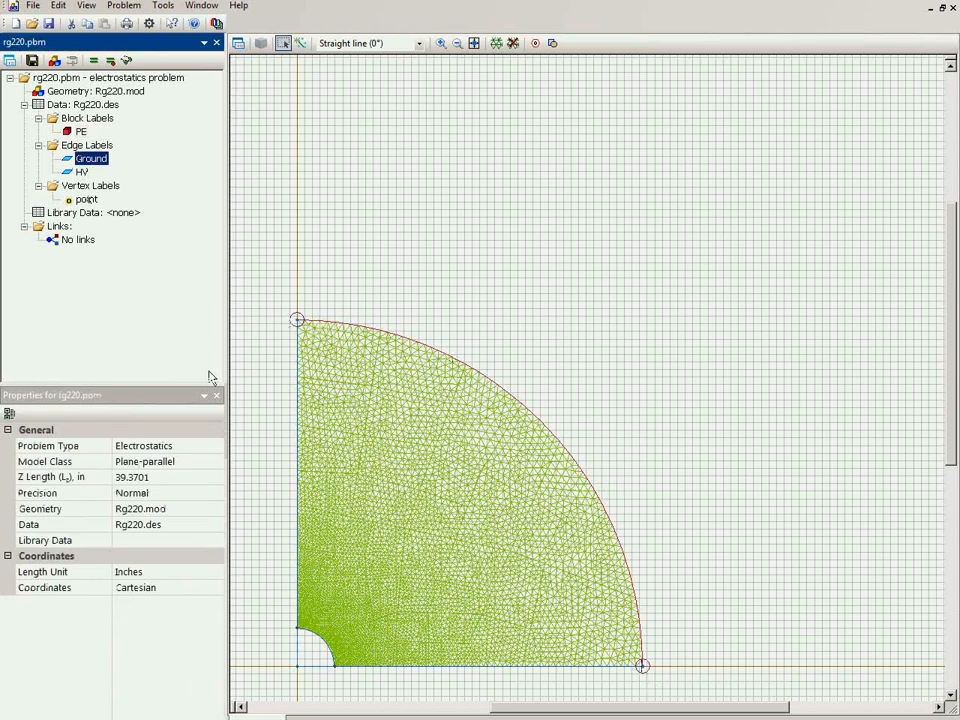
double_click(80, 158)
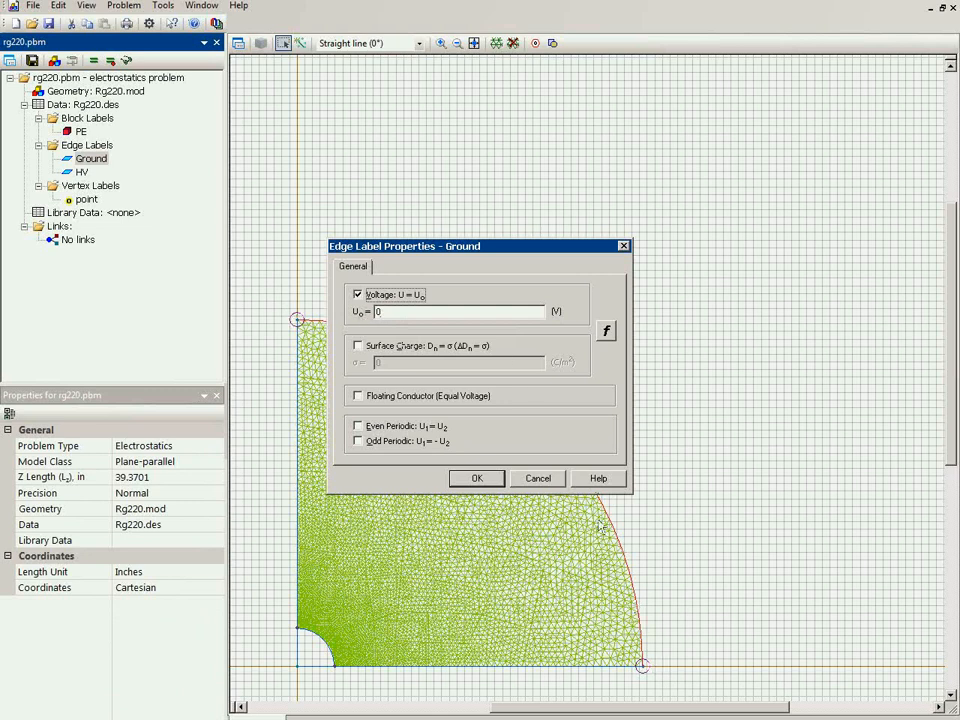
click(537, 478)
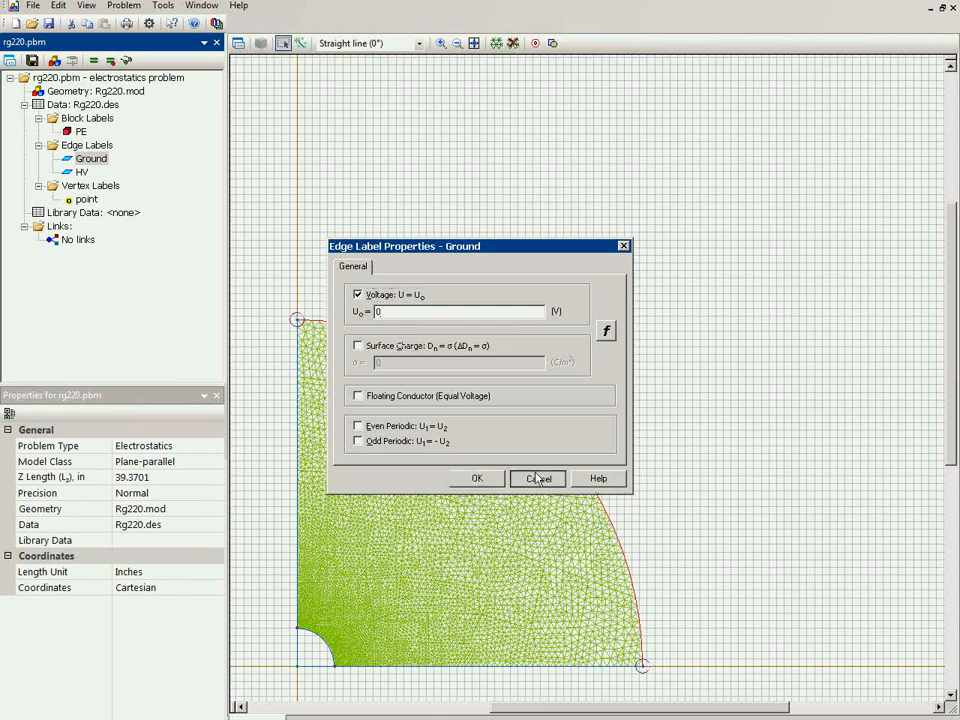
click(82, 172)
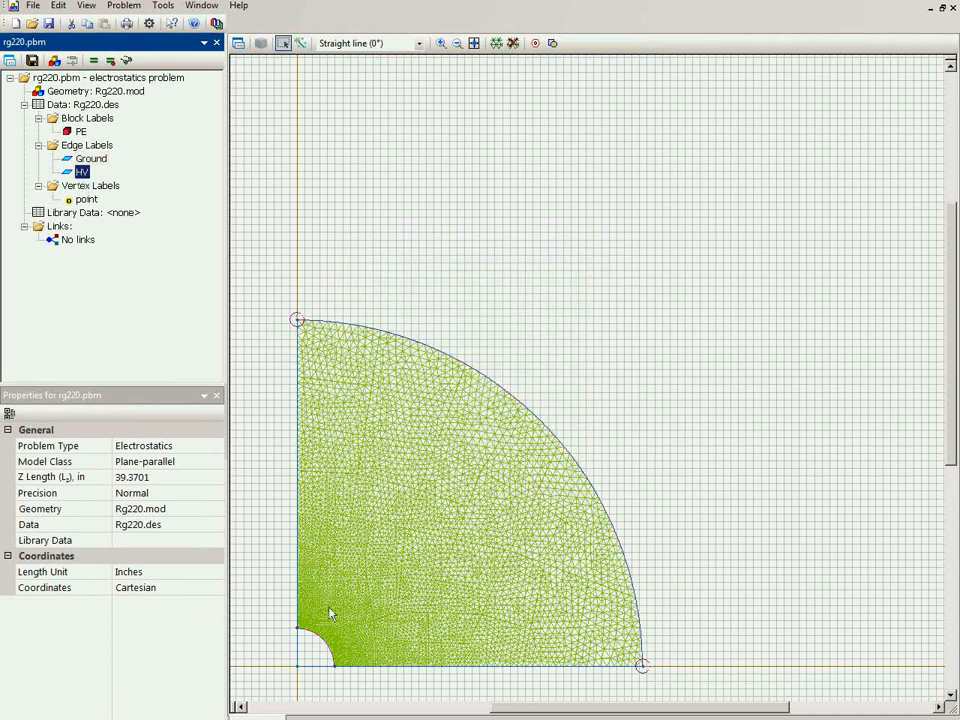
double_click(82, 172)
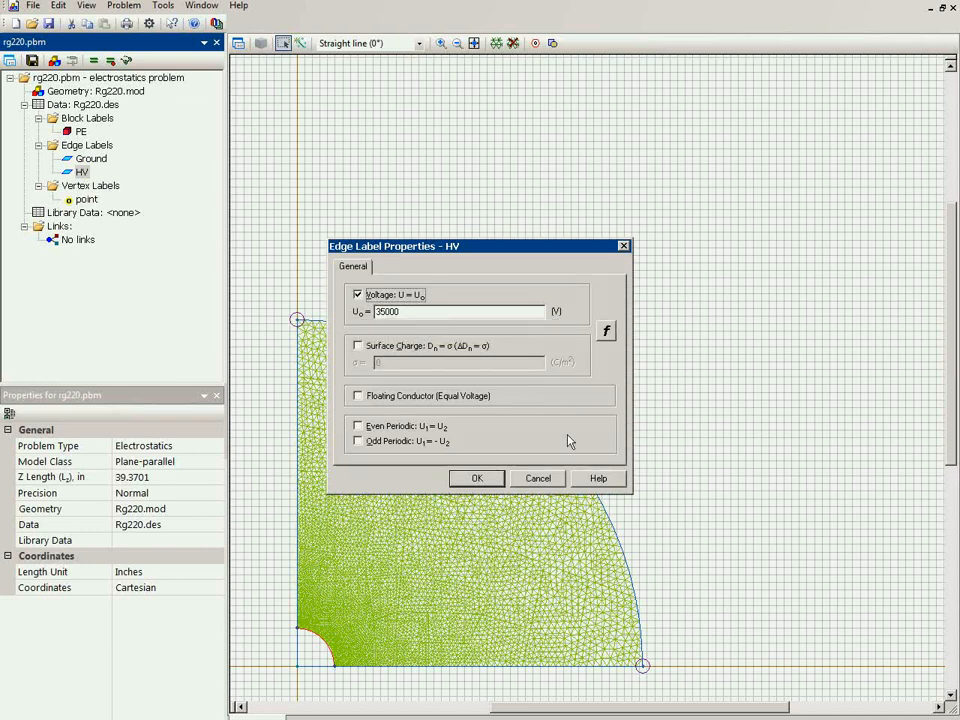
click(555, 480)
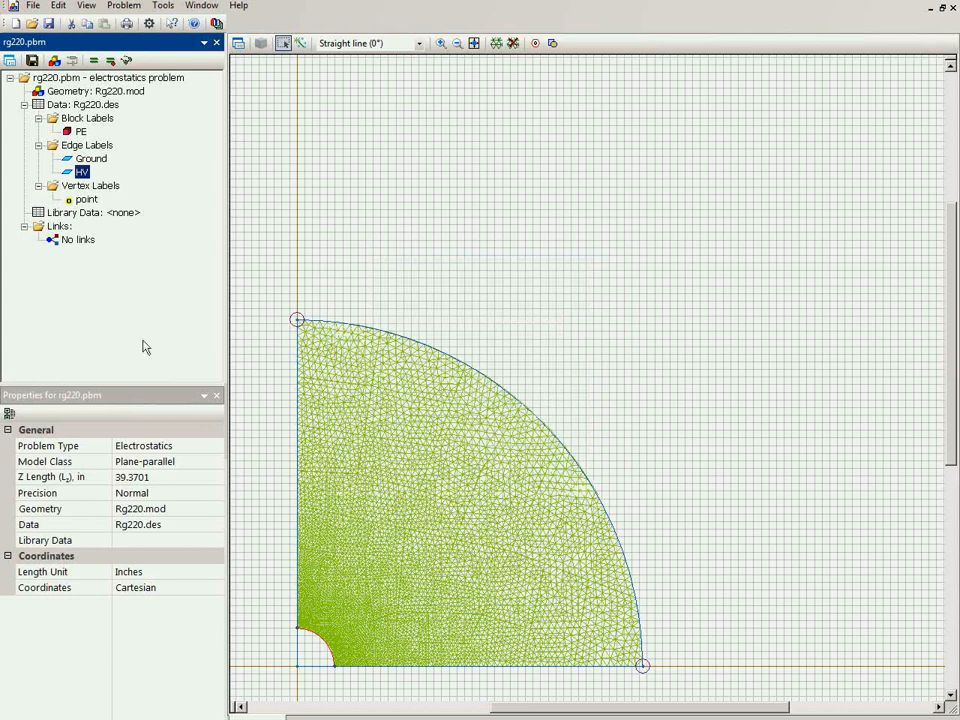
Solve the electrostatics problem and display its field picture
click(127, 62)
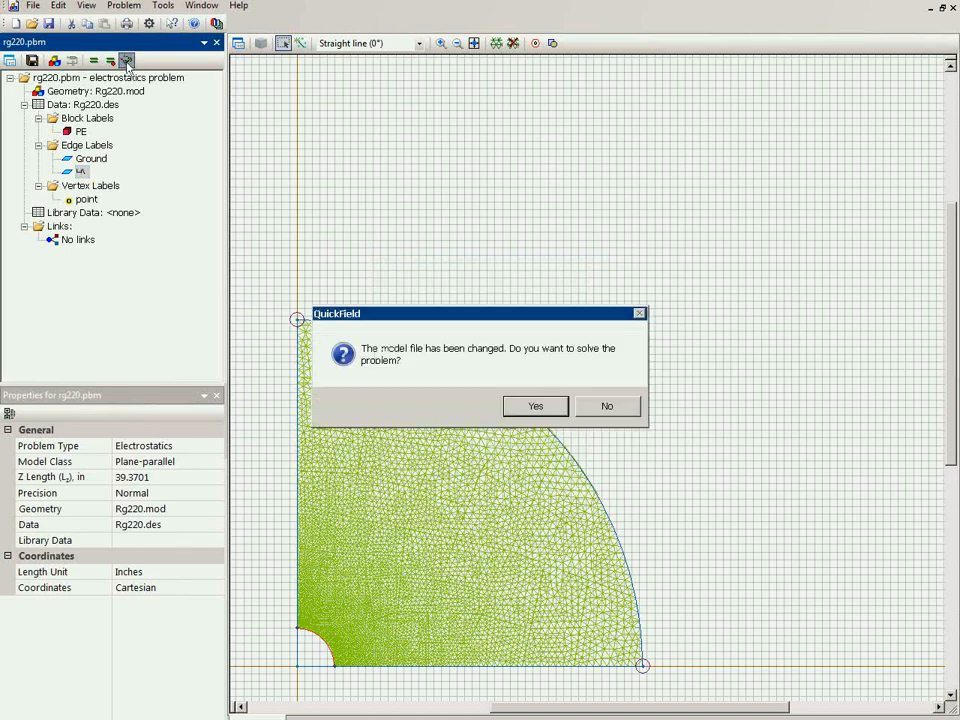
click(545, 402)
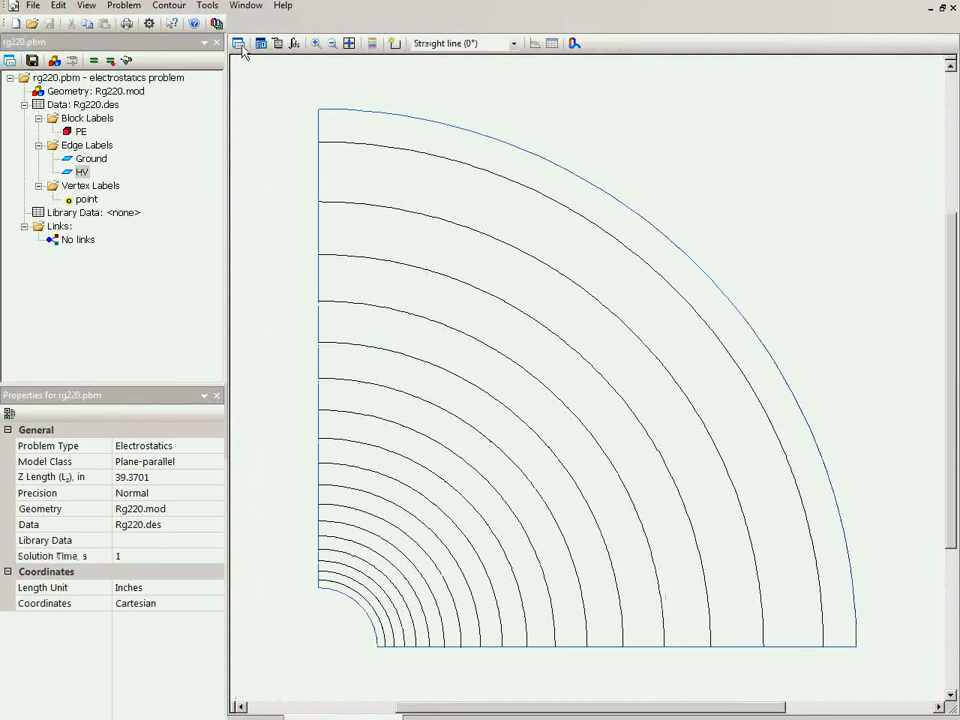
Show a colour map of Strength E and set the potential equilines to a 5000 V interval with a 0 V base
click(394, 43)
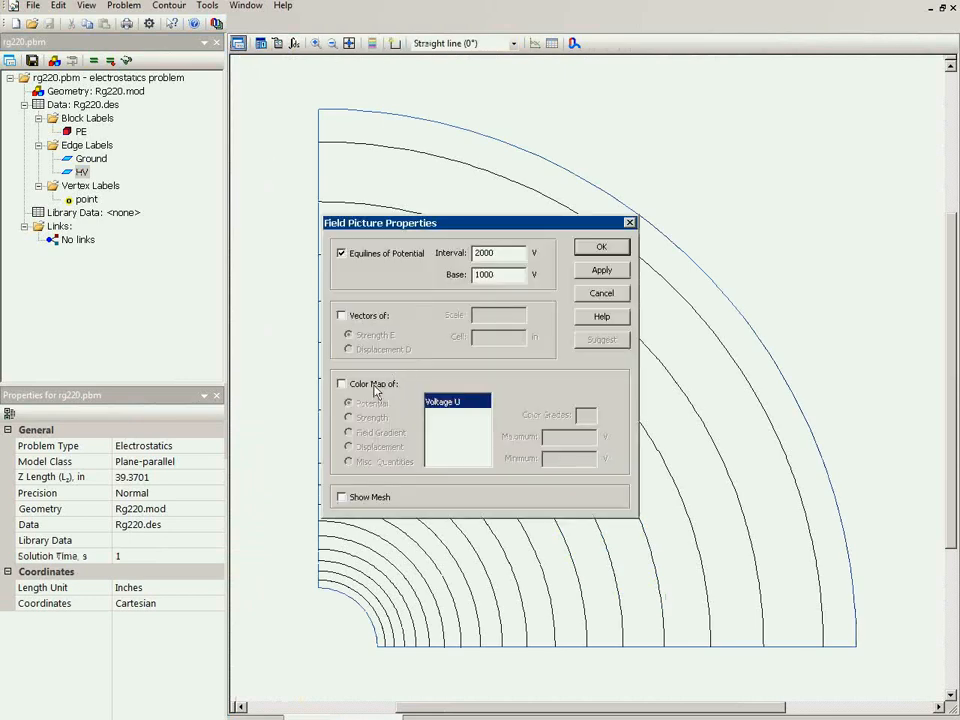
click(374, 385)
click(370, 418)
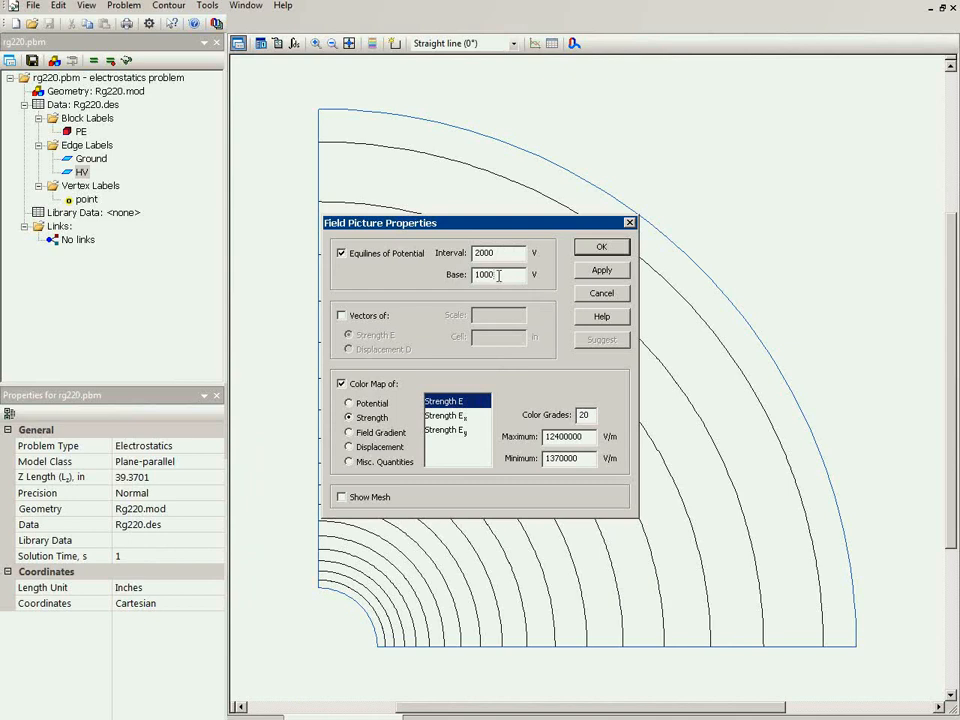
drag(498, 275, 475, 280)
key(shift+Tab)
text(5)
key(Tab)
text(0)
click(601, 247)
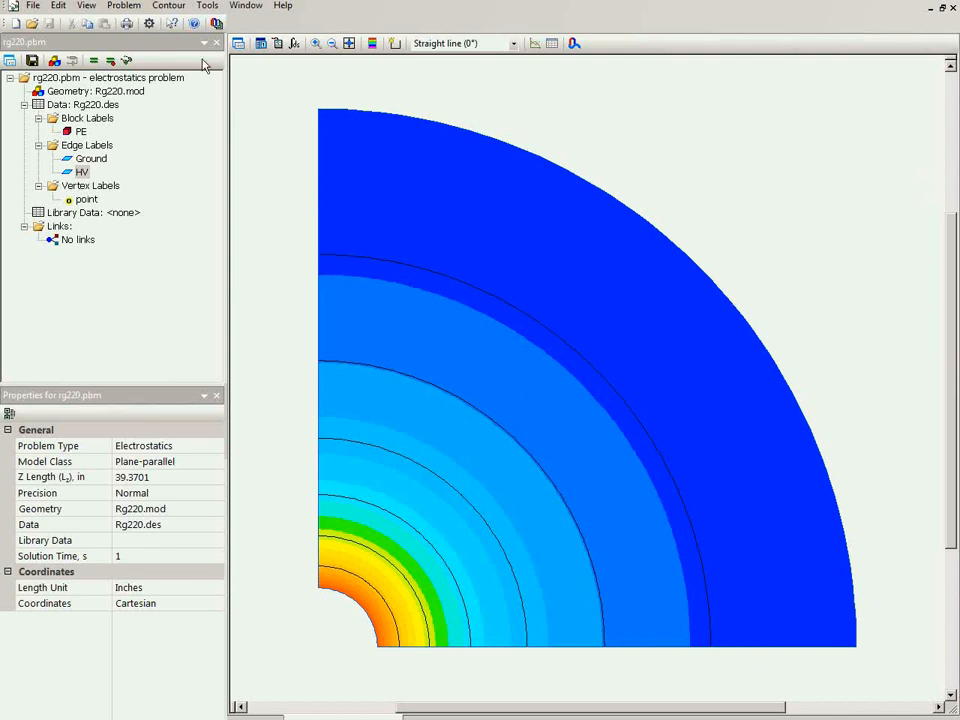
Hide the Strength E colour map to view the equilines alone, and restore the colour map
click(239, 43)
click(353, 389)
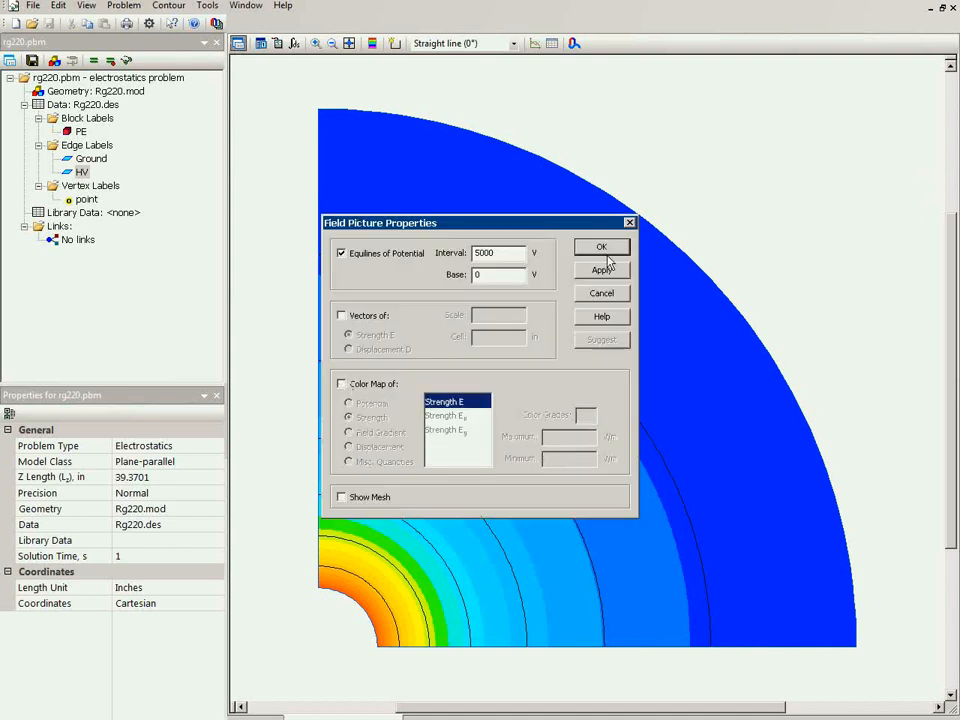
click(601, 248)
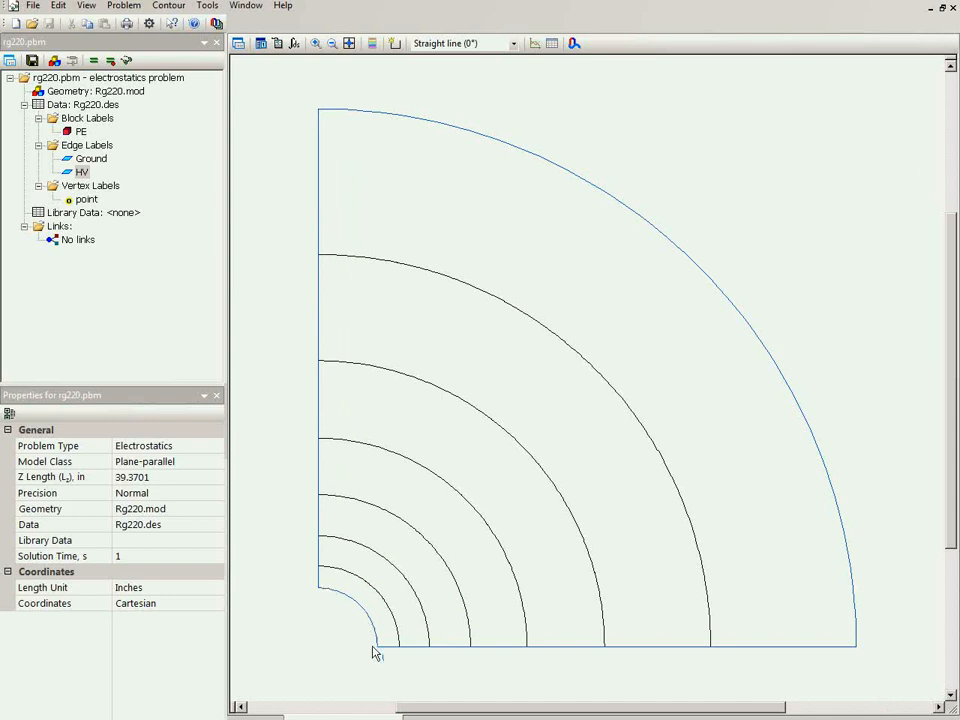
click(239, 44)
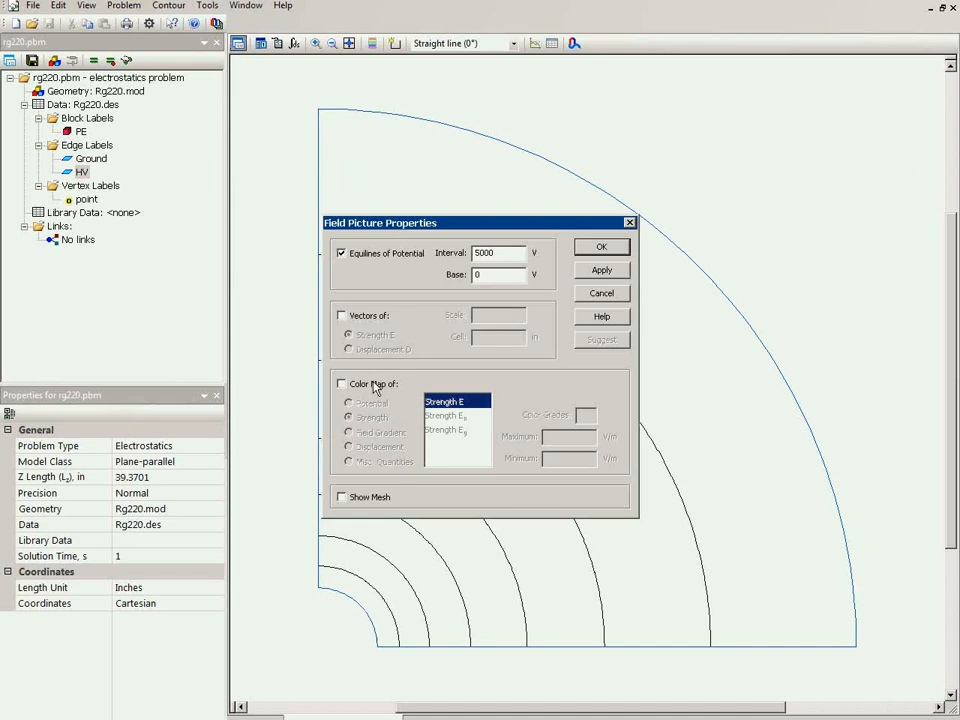
click(373, 385)
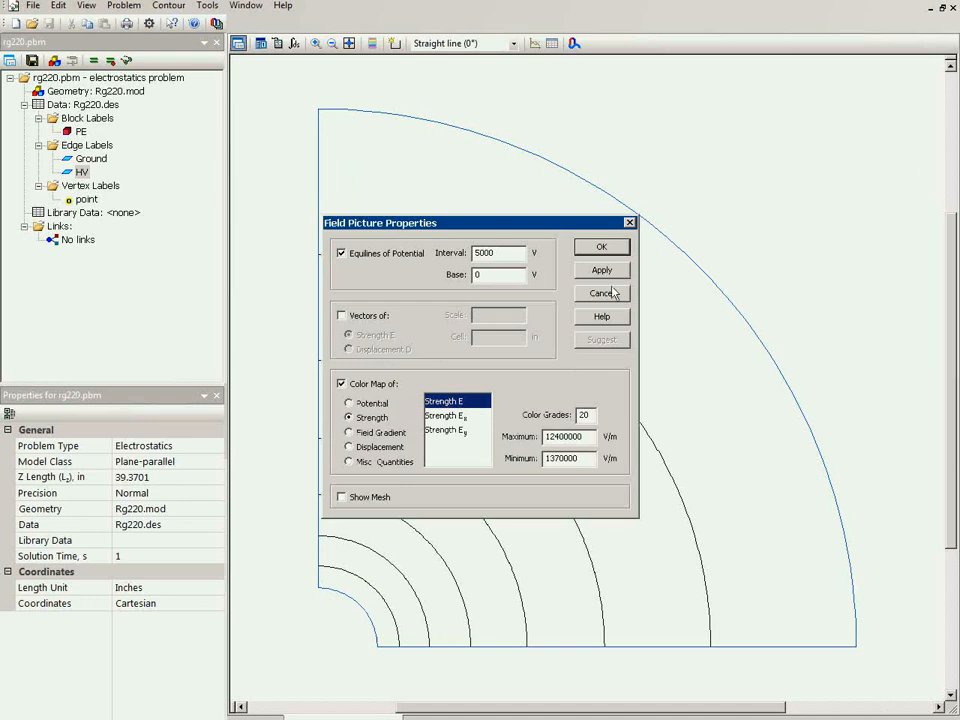
click(604, 247)
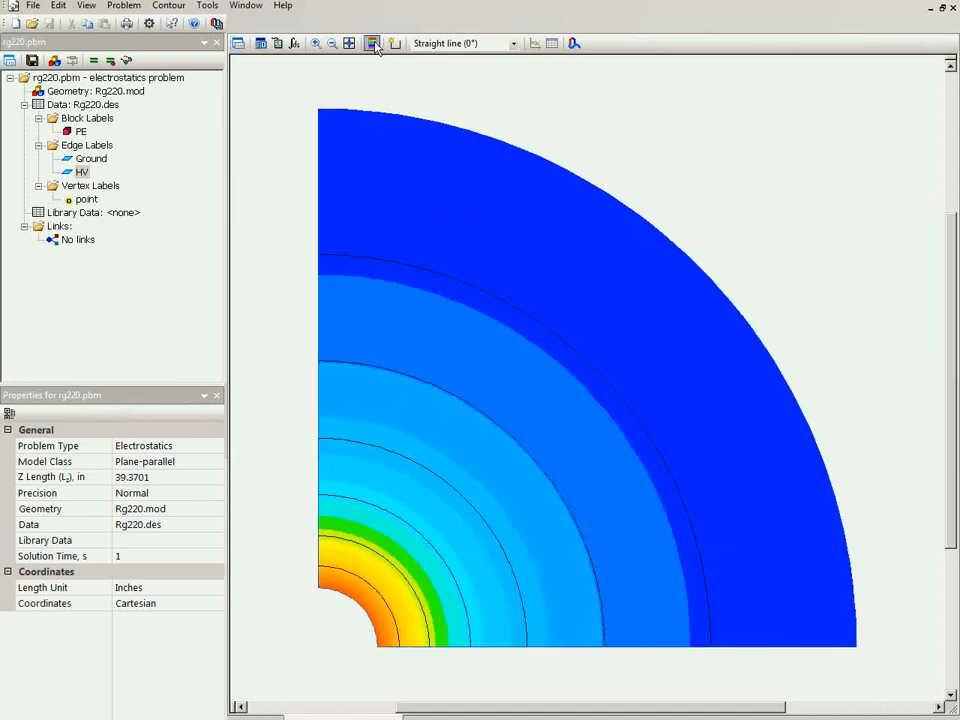
Display the colour legend for the field strength beside the field picture
click(372, 43)
click(946, 148)
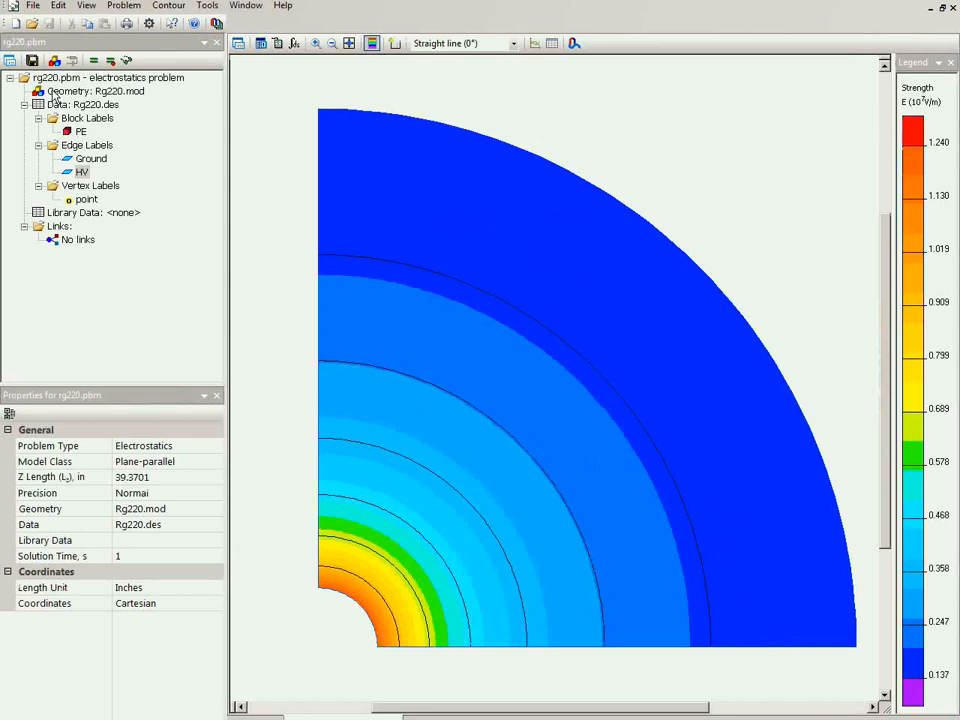
Return to the Rg220.mod geometry and enlarge the inner conductor arc to a 0.37 in radius by moving both endpoints
double_click(55, 92)
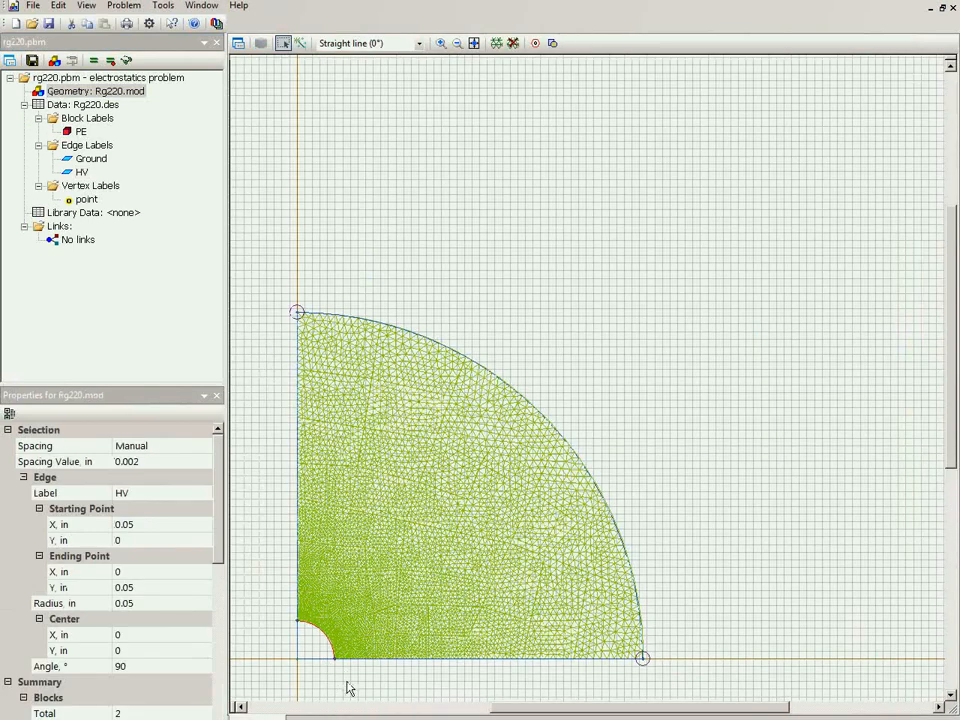
click(338, 659)
drag(338, 658, 576, 664)
drag(280, 591, 299, 379)
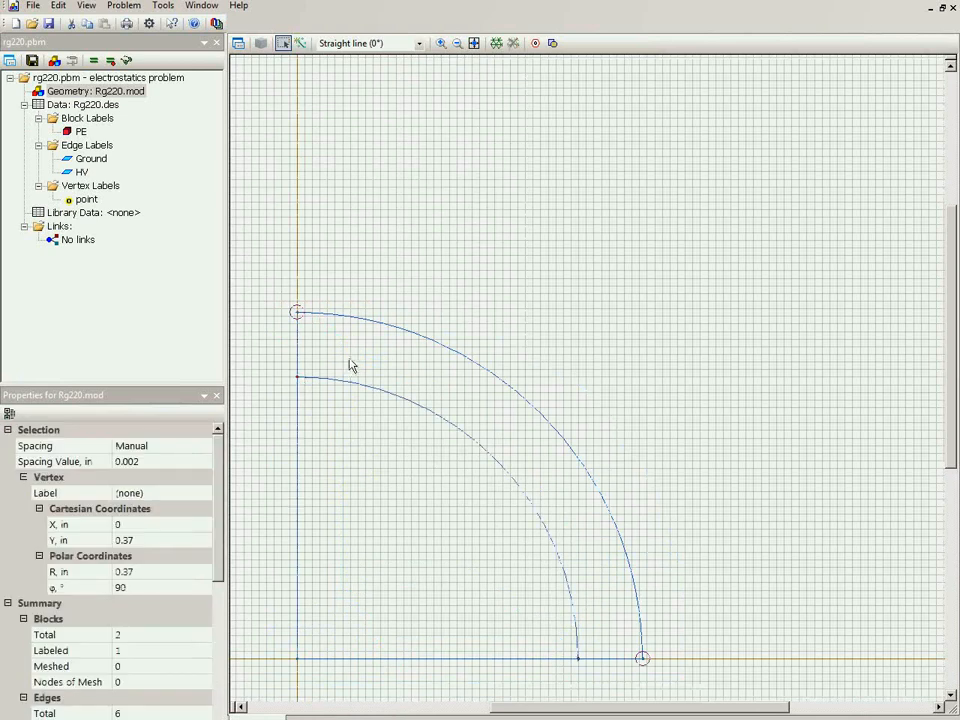
Mesh the PE insulation block of the changed geometry and solve the problem again
click(361, 436)
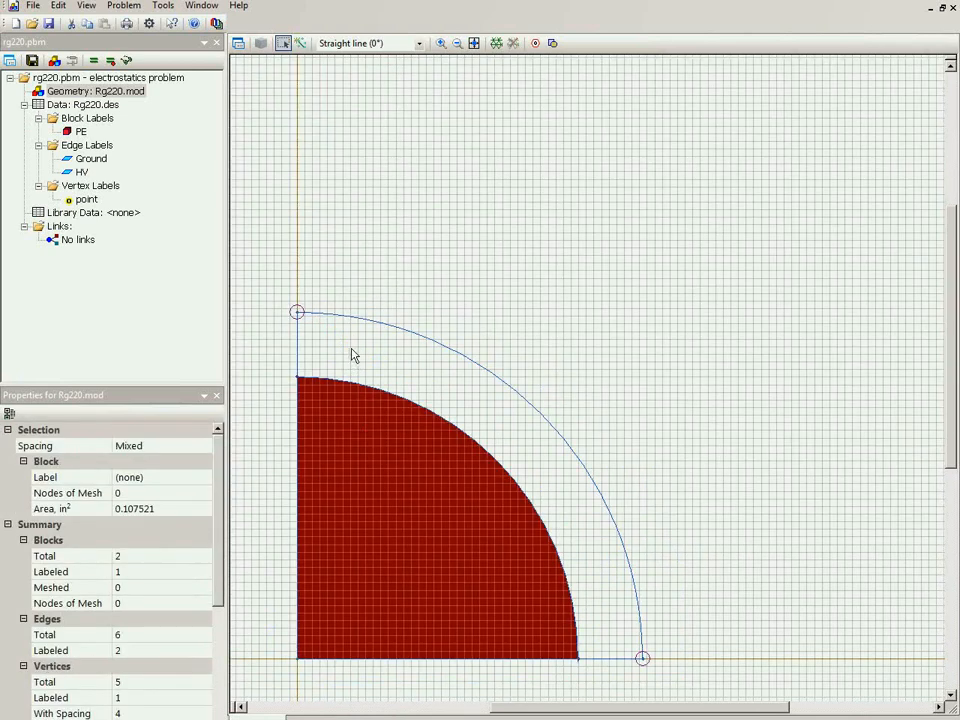
click(352, 355)
click(496, 44)
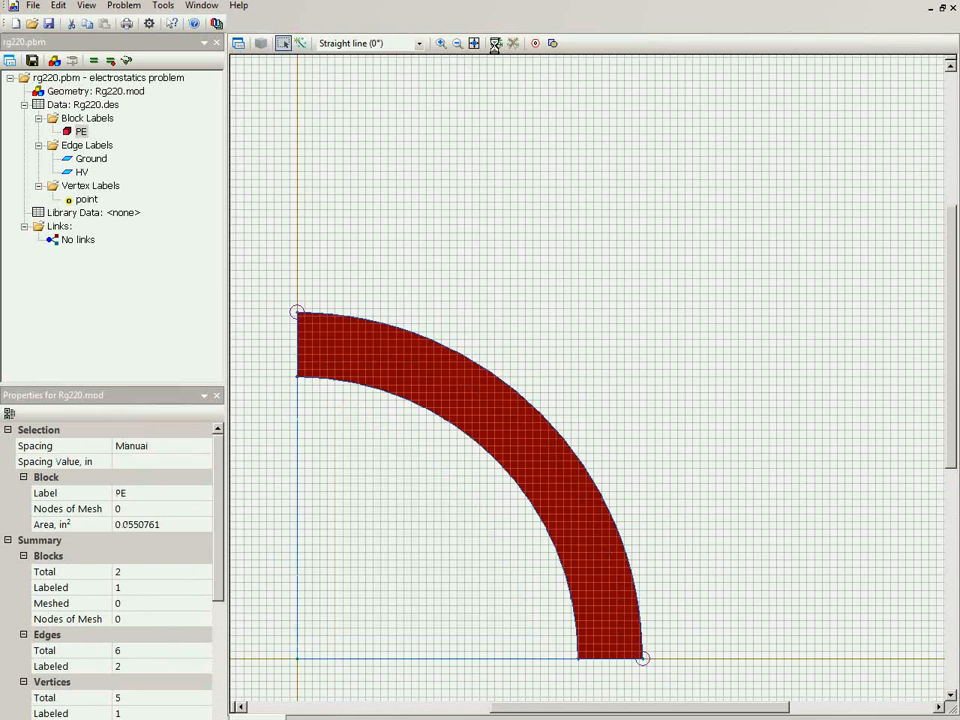
click(93, 60)
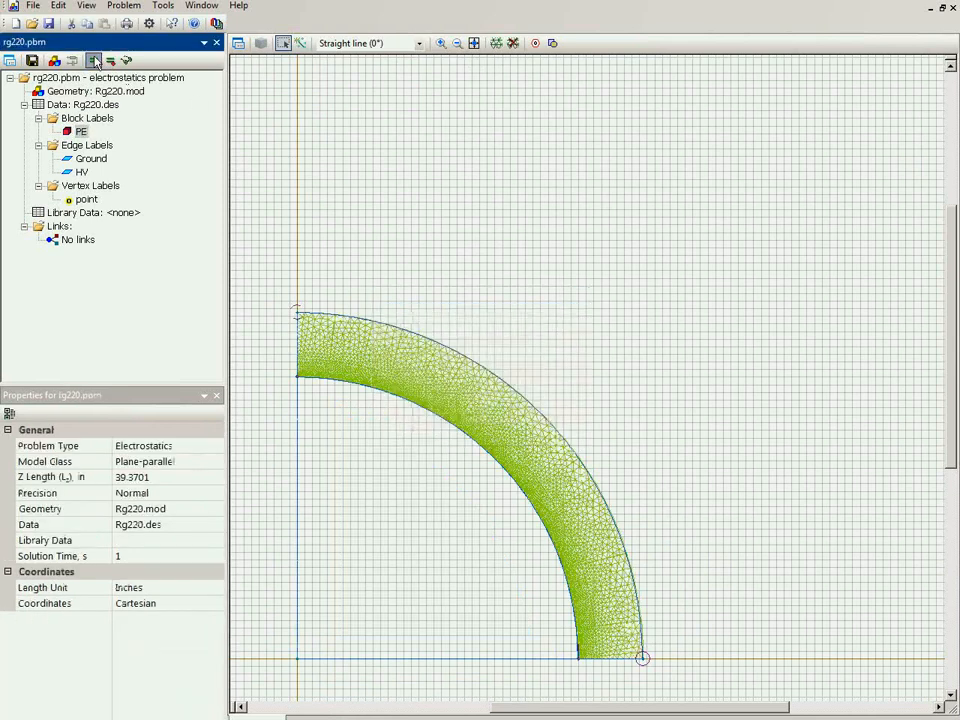
key(Return)
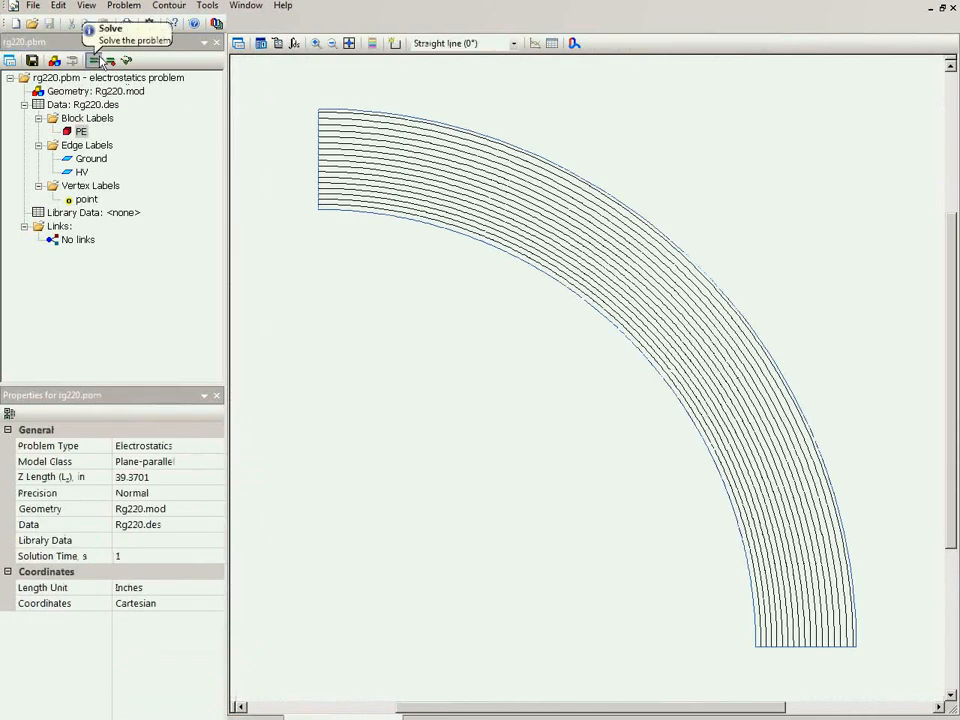
Show the Strength E colour map over the potential equilines in the field picture and display the colour legend
click(238, 43)
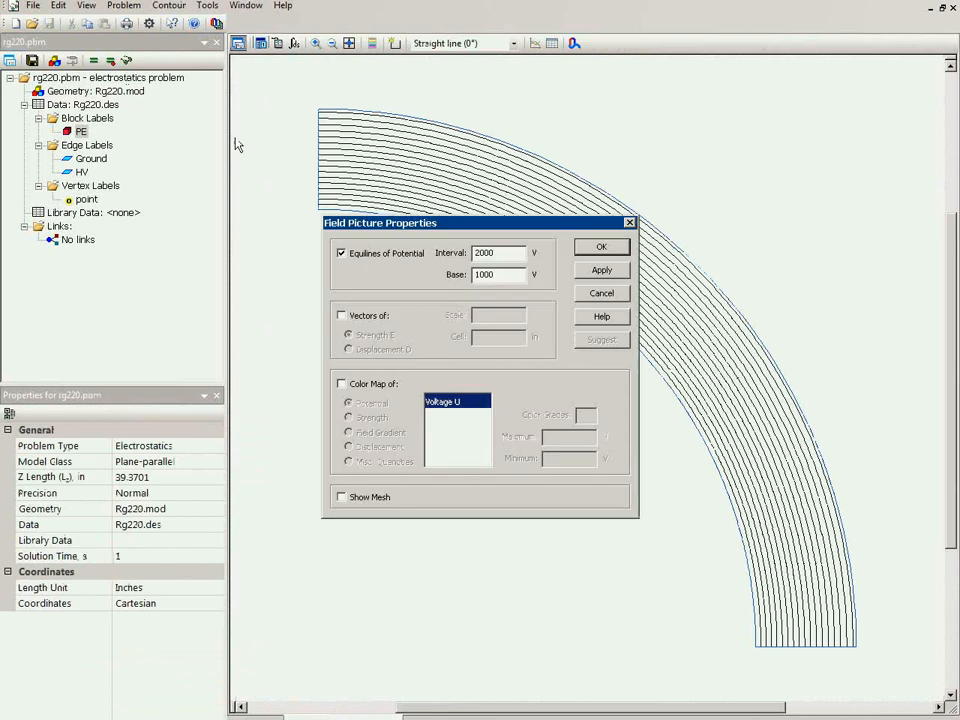
click(368, 388)
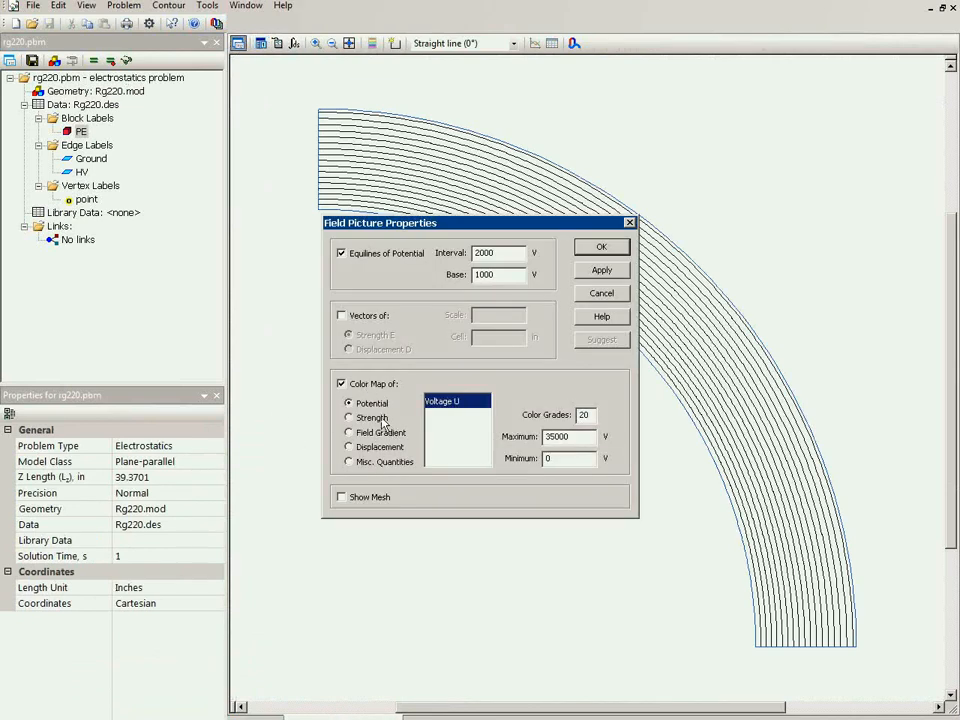
click(379, 419)
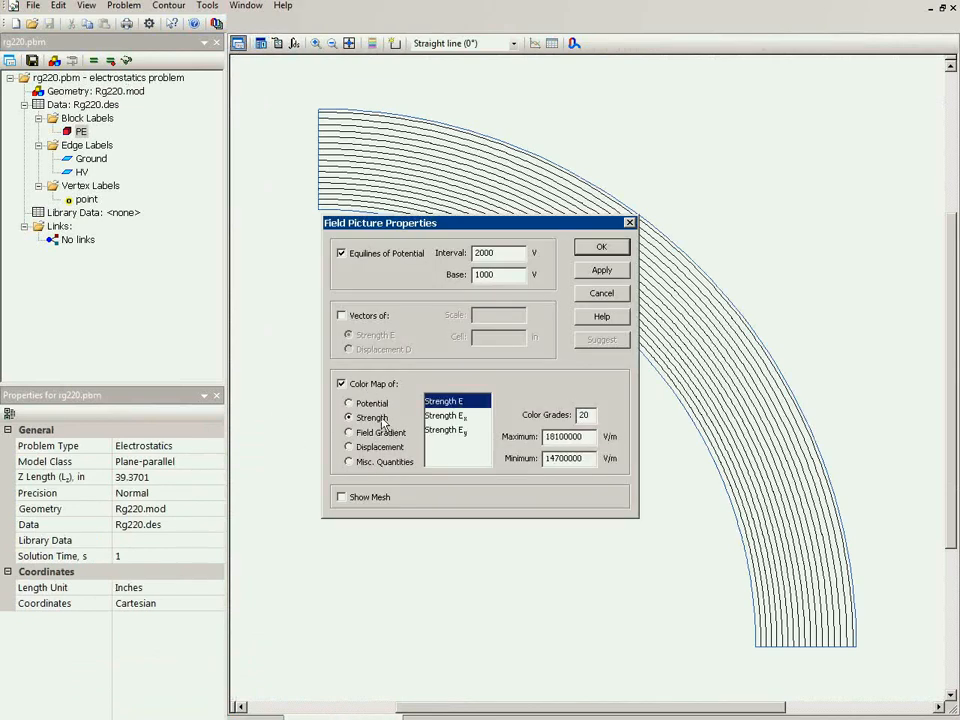
click(614, 251)
click(371, 44)
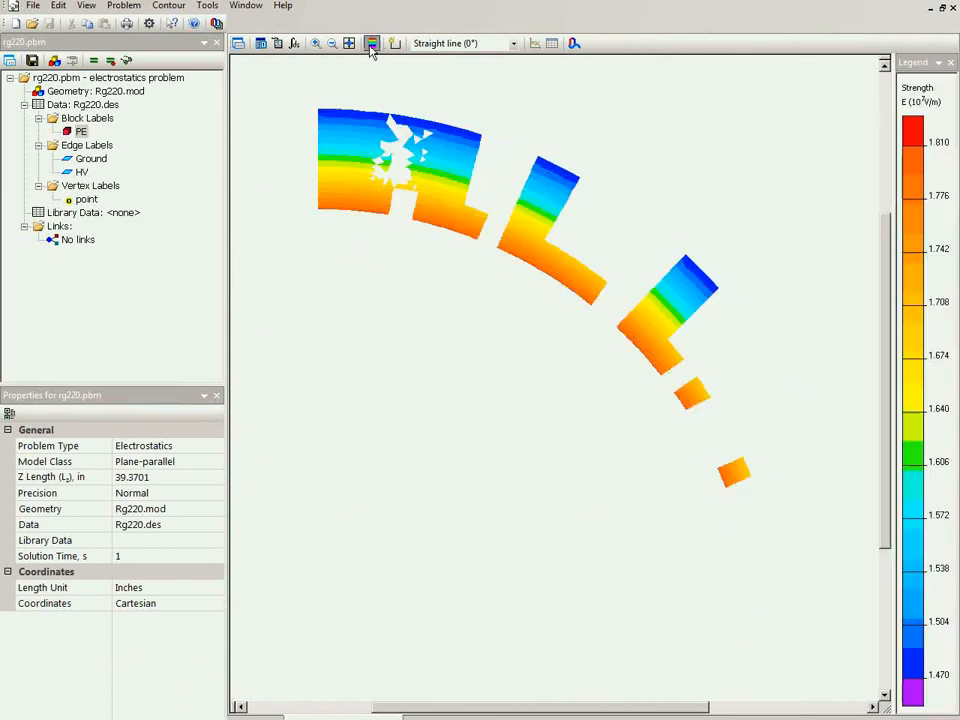
Switch to the Word document and note 18.1 kV/mm on a new line below the 12.4 kV/mm entry
click(941, 150)
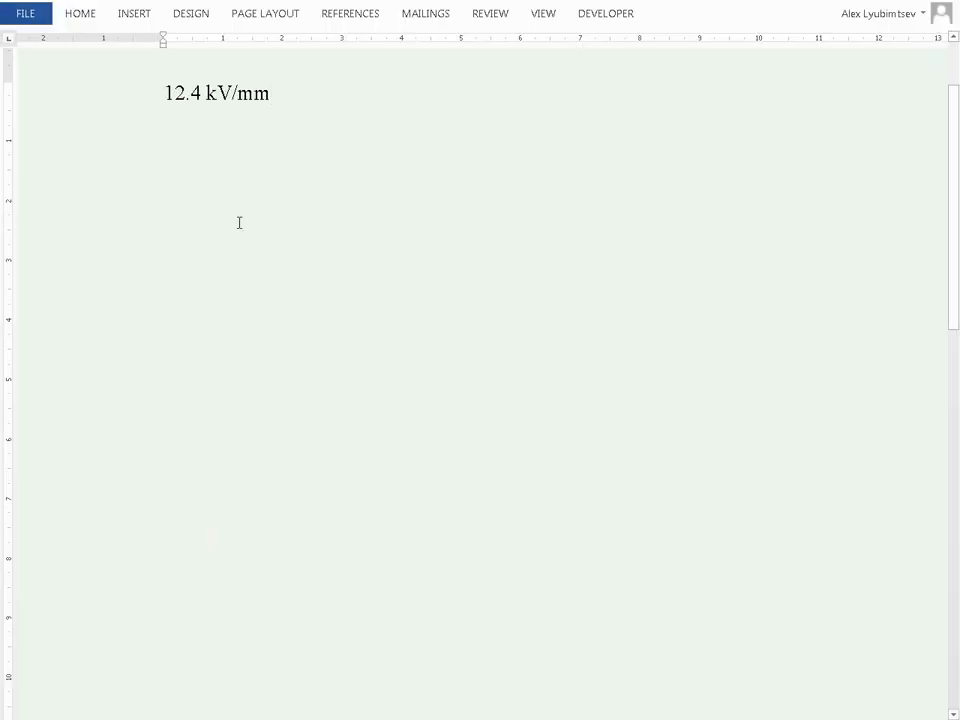
key(Return)
text(1)
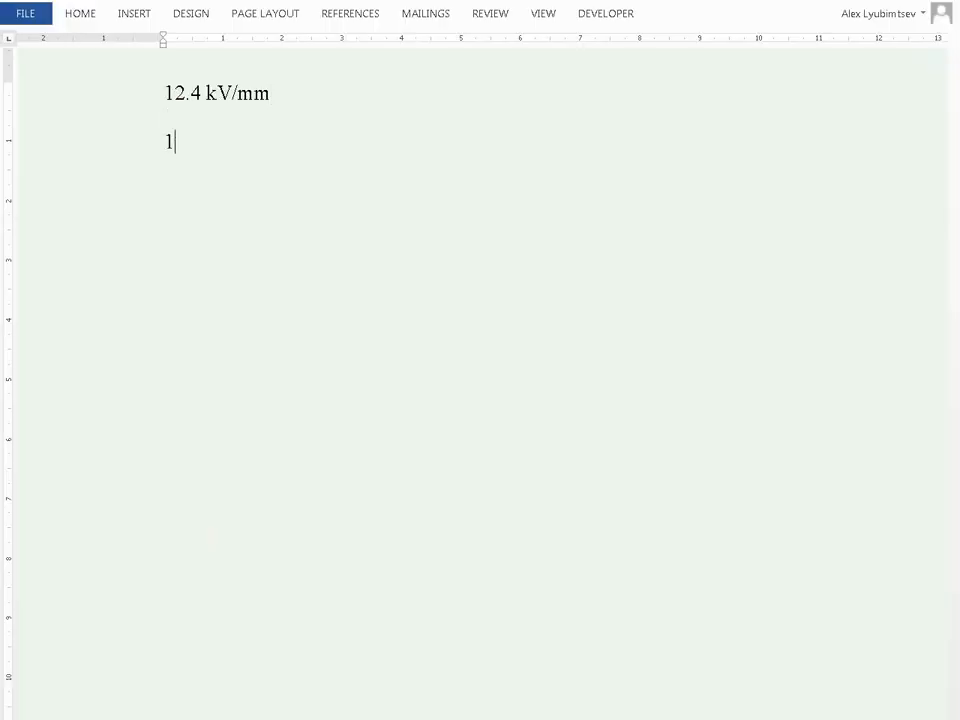
text(8.1 kV/mm)
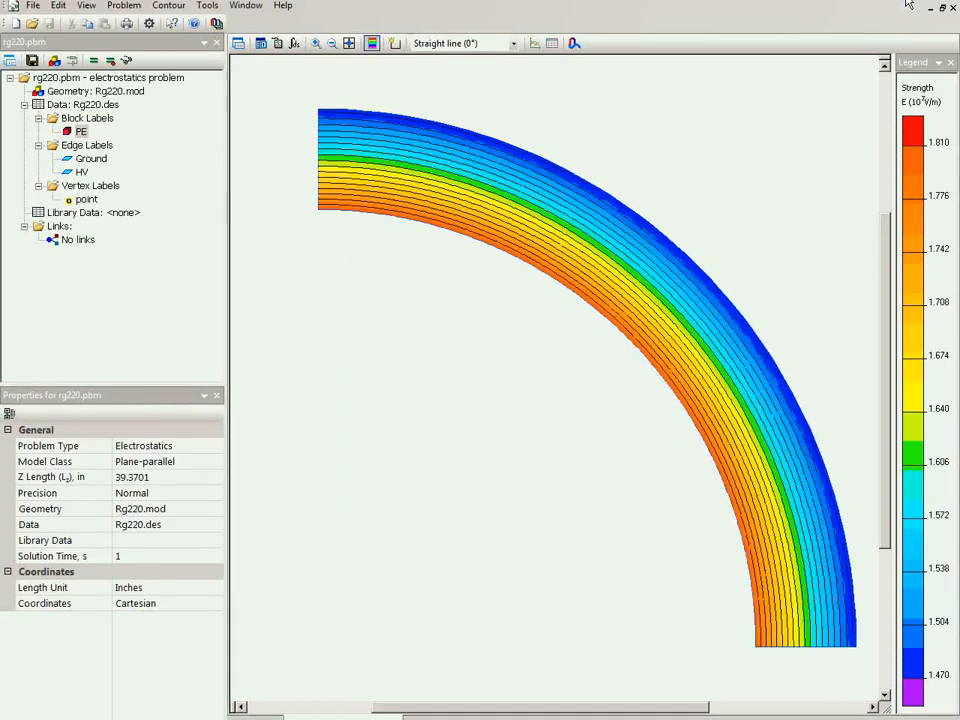
Return to the Rg220.mod geometry in QuickField and shrink the inner conductor arc to a 0.14 in radius by moving both endpoints
double_click(130, 91)
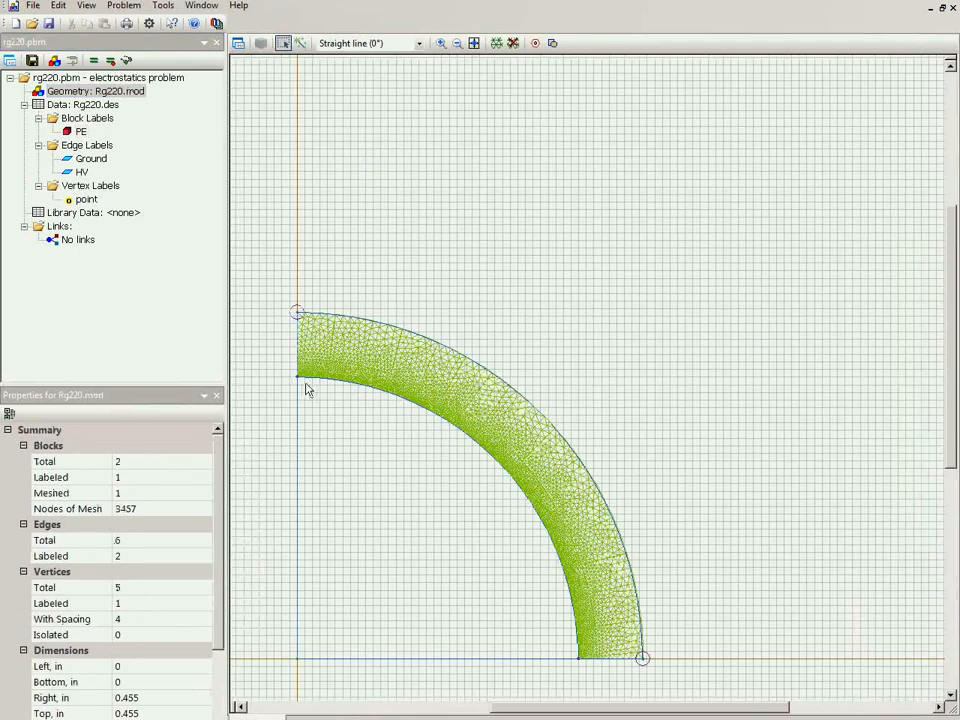
drag(300, 384, 301, 554)
drag(473, 629, 406, 650)
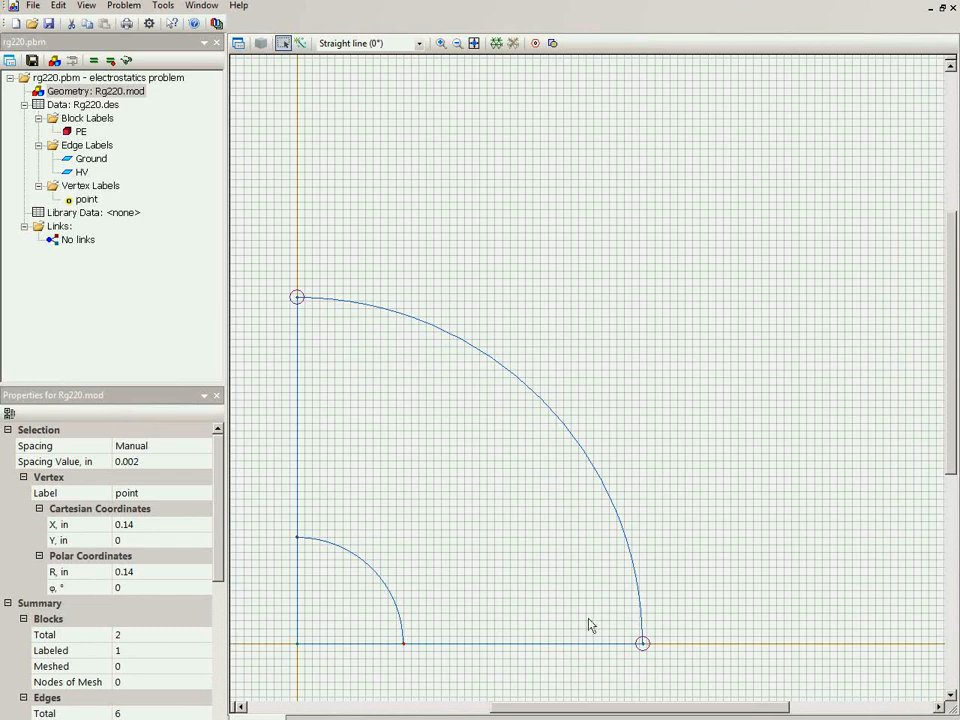
Build the mesh in the PE block around the reduced conductor, solve the problem and open the field picture
click(456, 433)
click(496, 43)
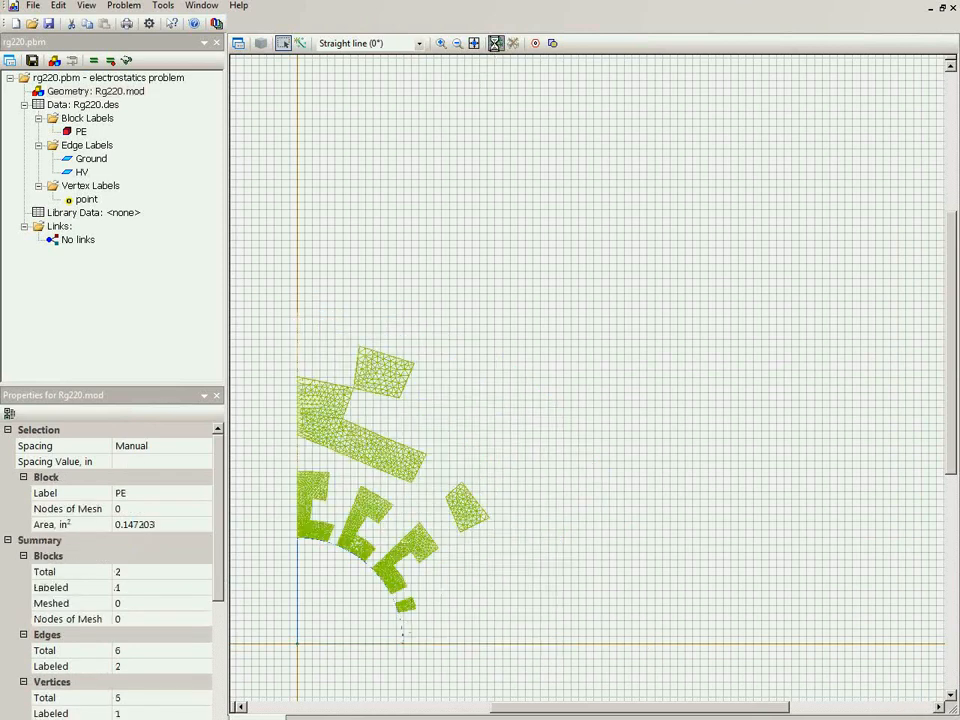
click(95, 60)
key(Return)
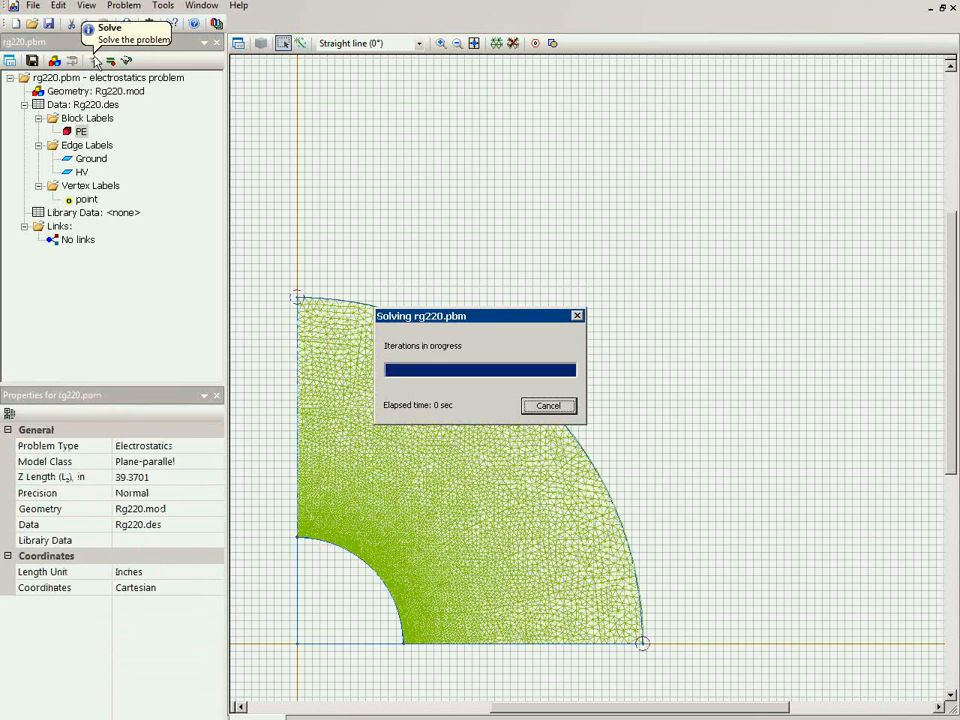
click(95, 62)
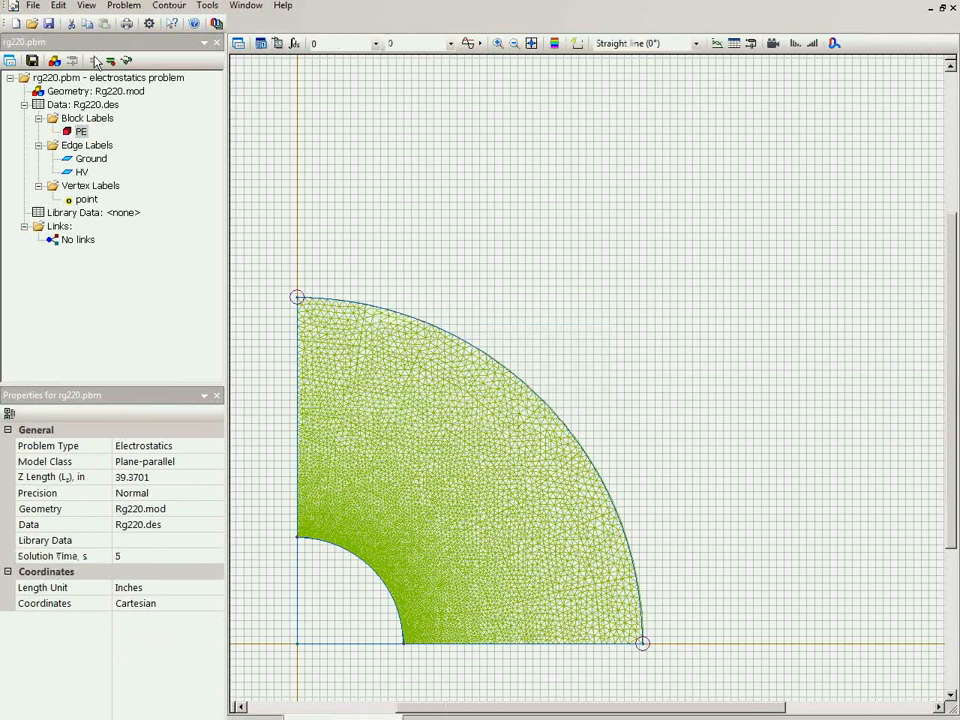
Colour the reduced-conductor field picture by Strength E and show its legend
click(239, 45)
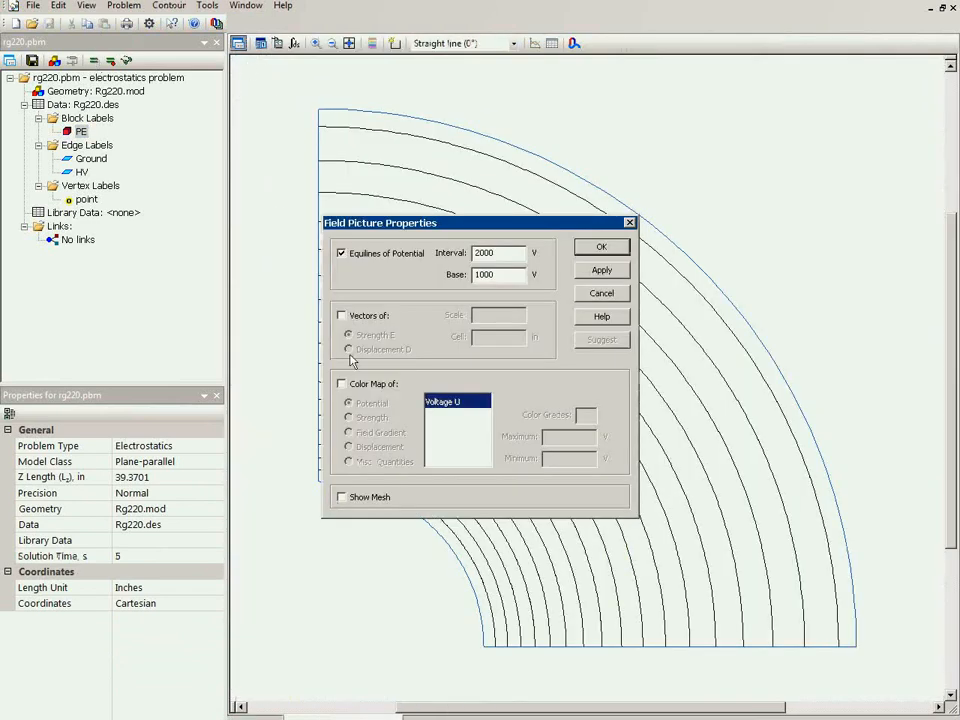
click(341, 383)
click(368, 420)
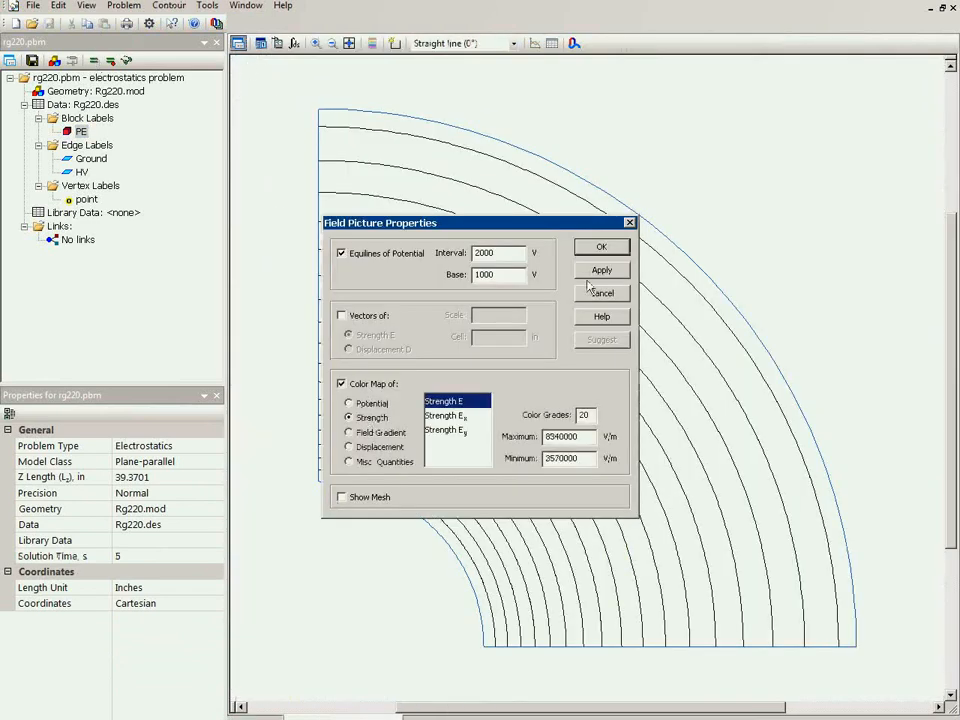
click(600, 247)
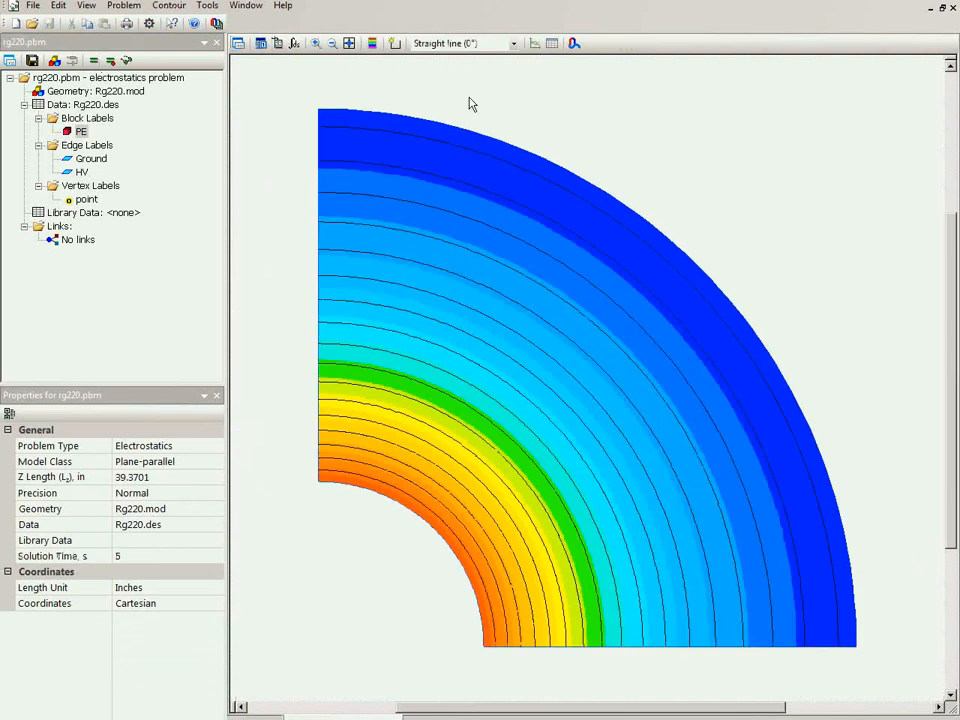
click(372, 43)
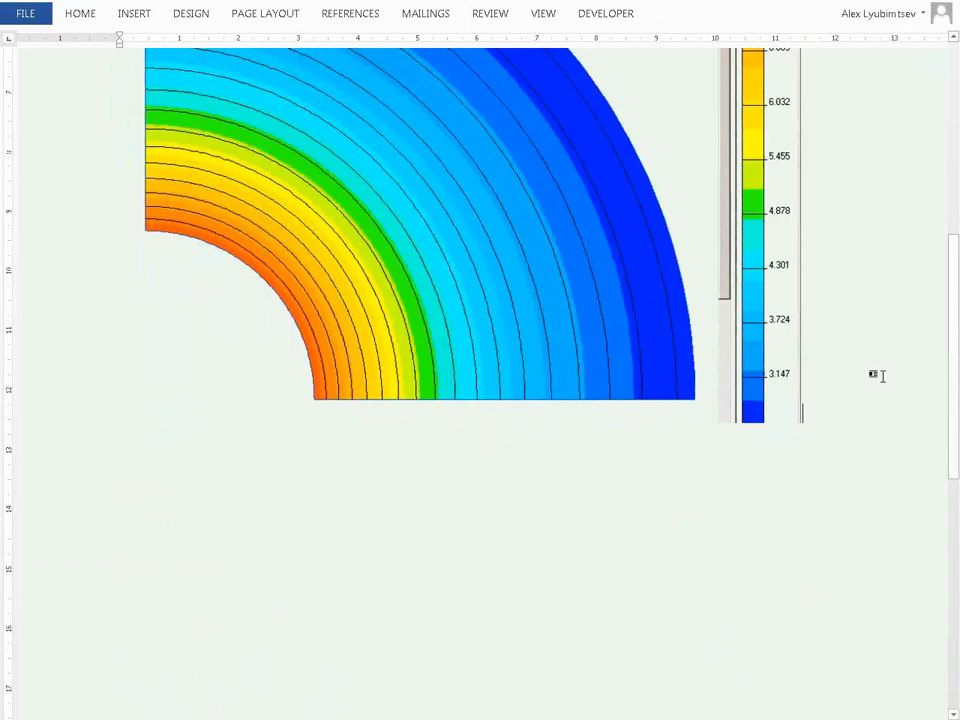
In the Word document, note 8.3 kV/mm above the field picture and compare the picture with the noted stresses
scroll(876, 384, up, 3)
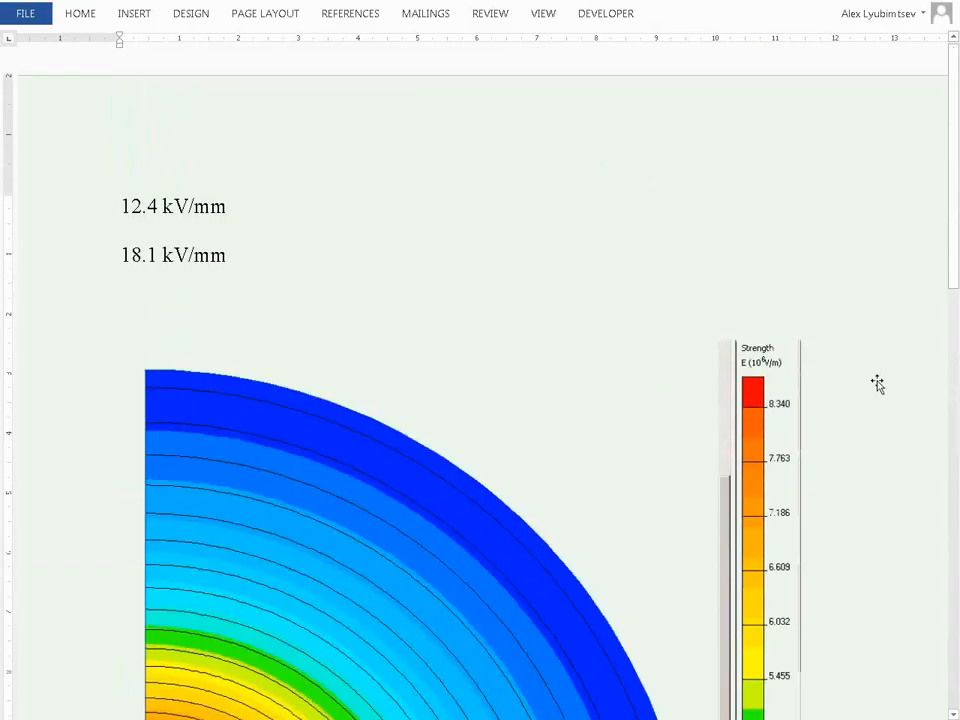
click(303, 318)
text(8)
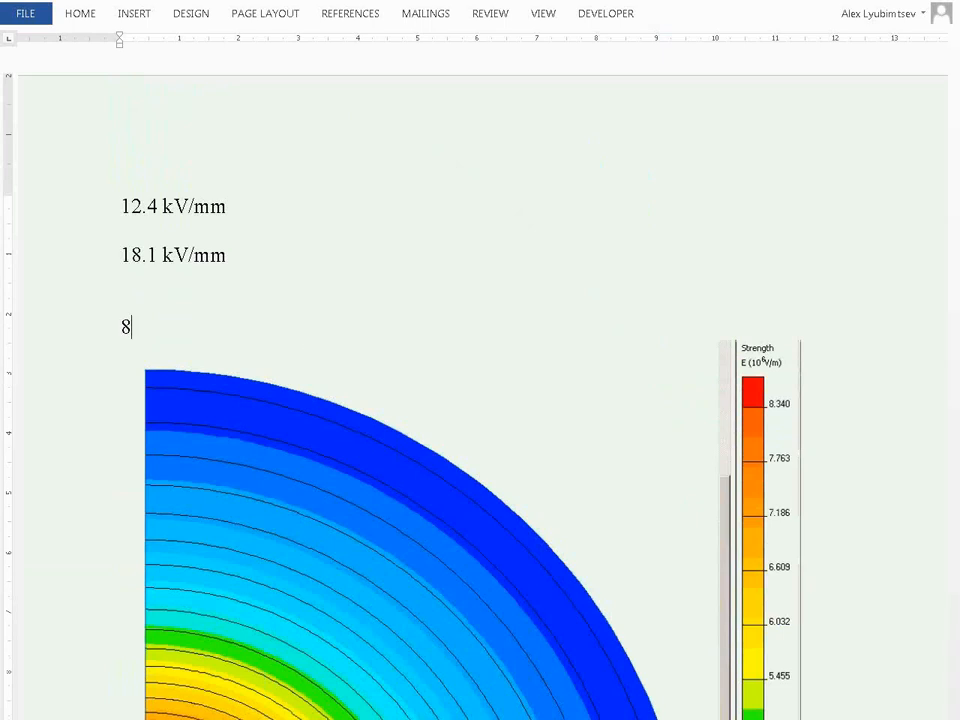
text(.3 kV/mm)
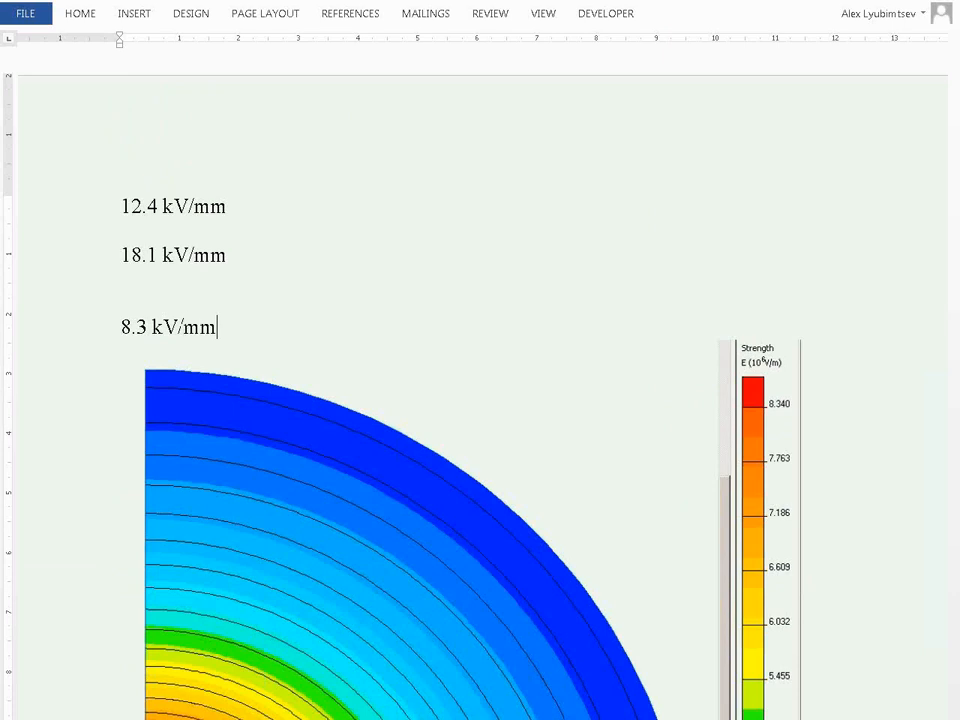
scroll(231, 531, down, 2)
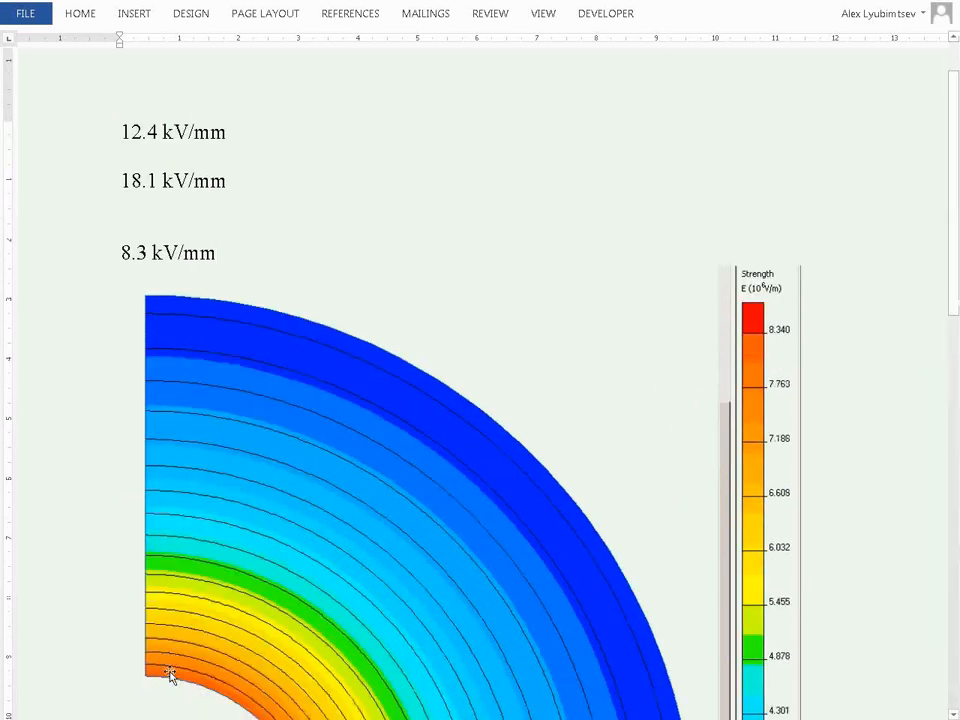
scroll(171, 675, down, 4)
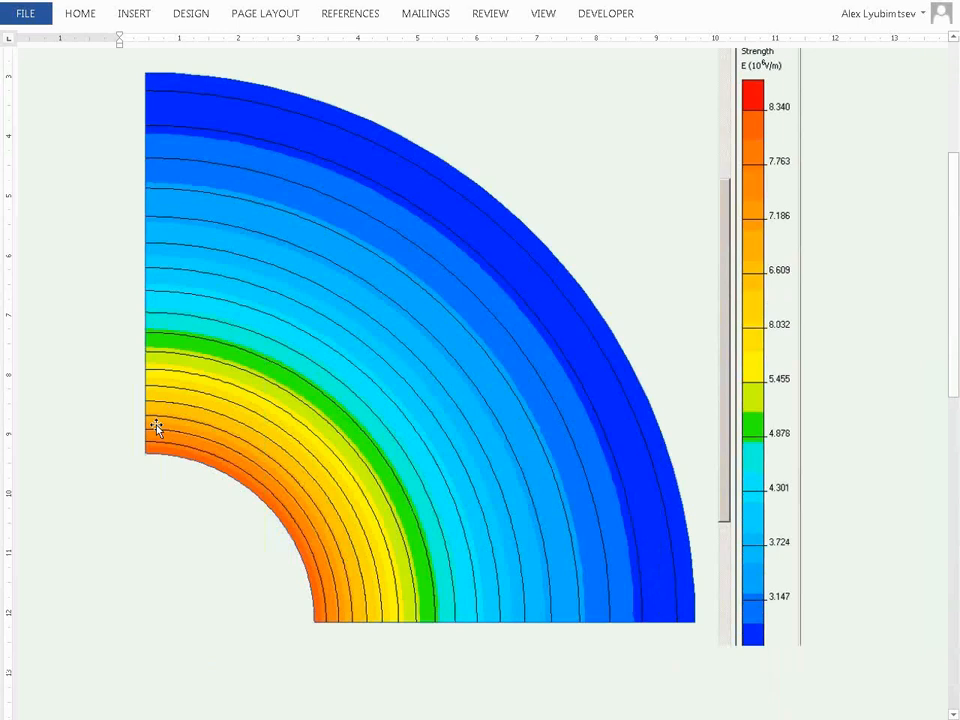
scroll(197, 450, up, 3)
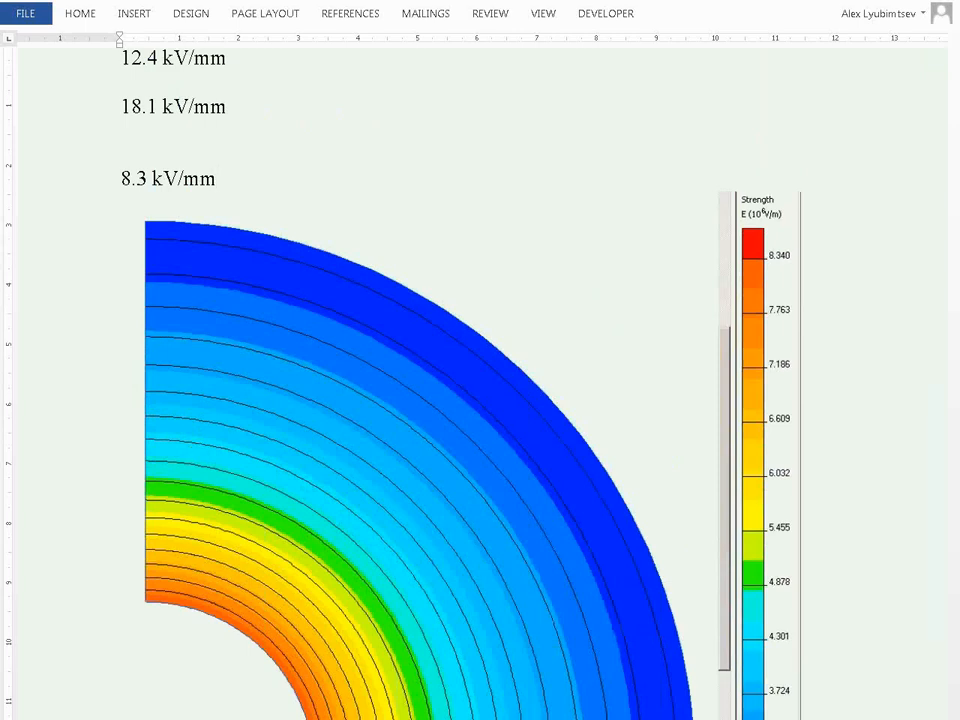
Switch back to QuickField, start LabelMover in Optimization mode and move its window clear of the legend
key(alt+Tab)
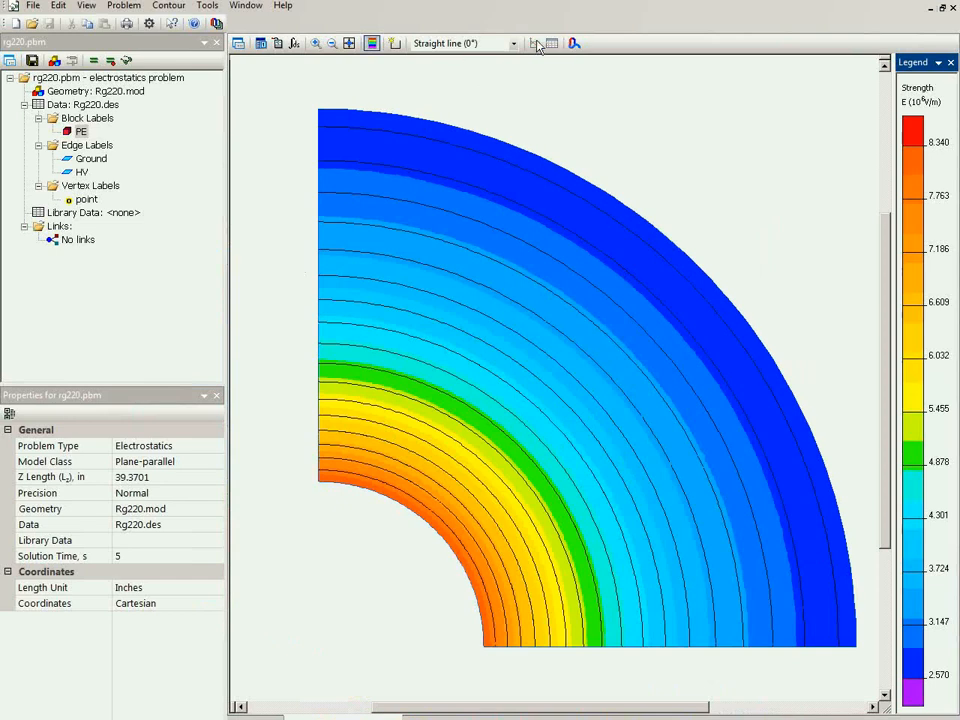
click(215, 24)
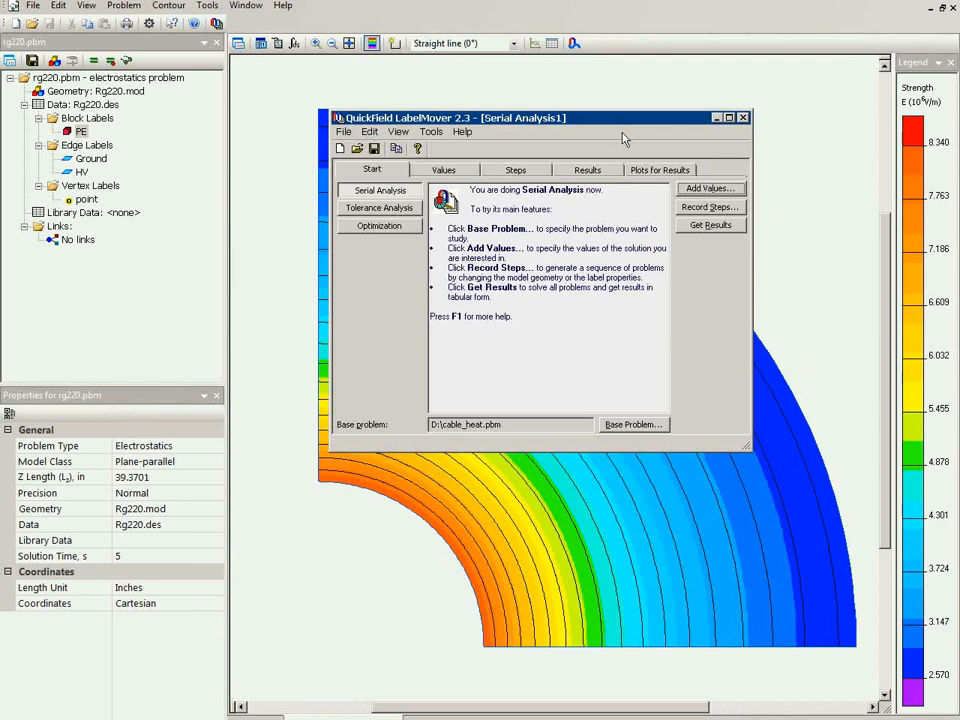
click(399, 226)
drag(649, 118, 108, 120)
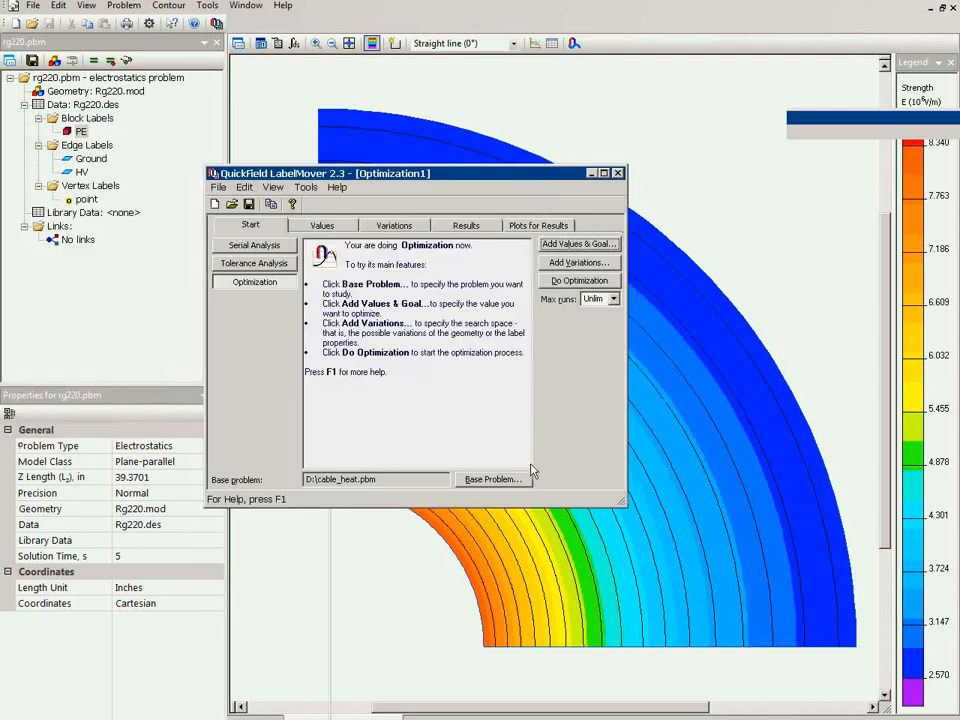
Set rg220.pbm from the rg220 folder as the base problem of the optimization
click(503, 480)
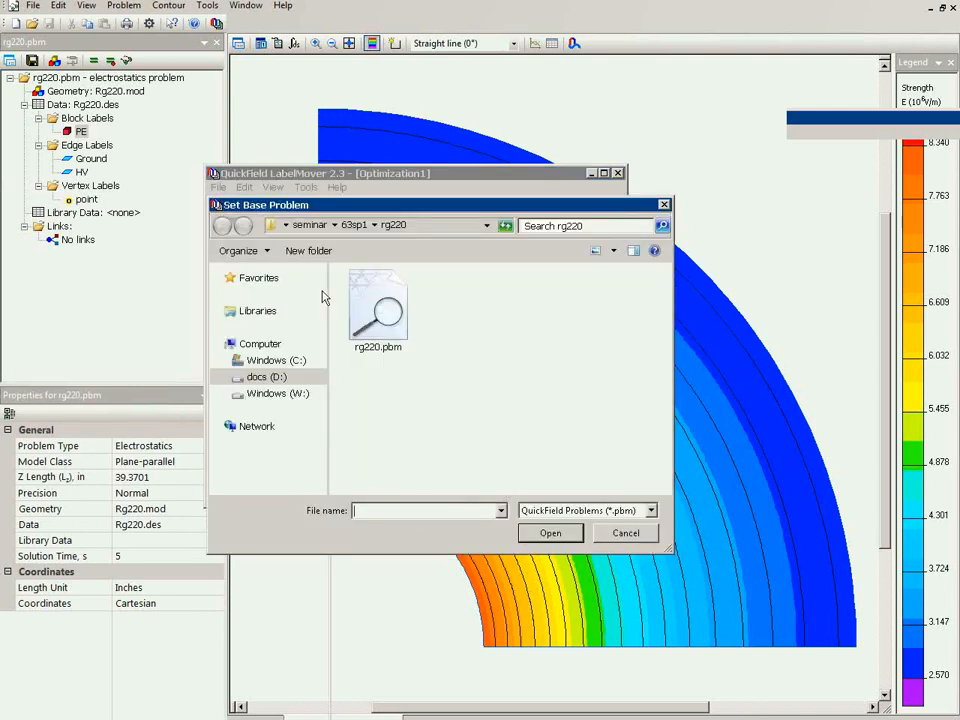
click(362, 305)
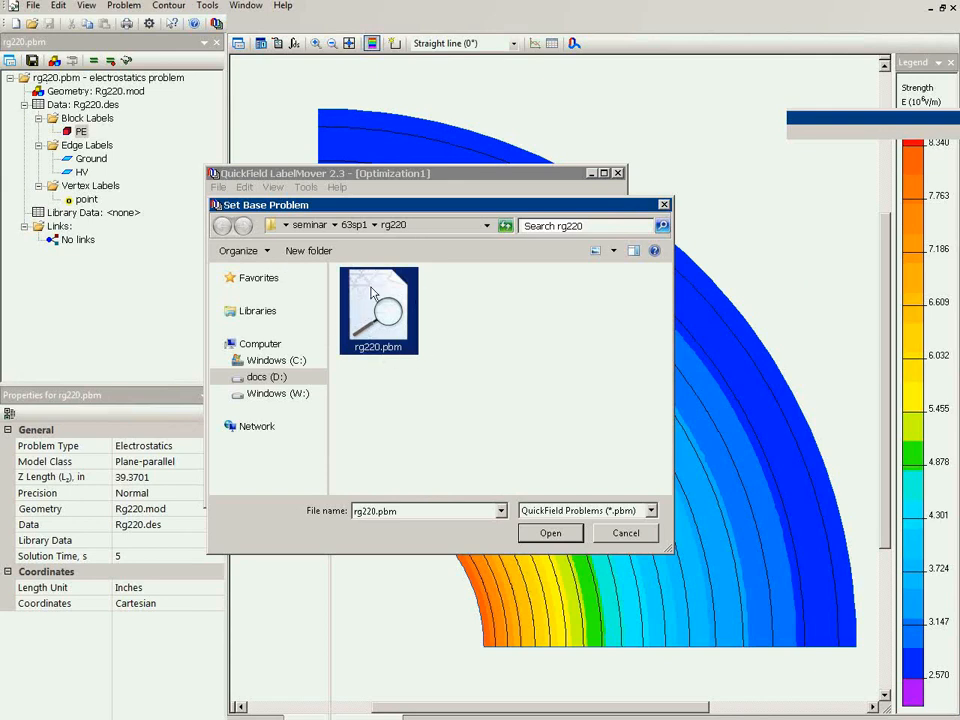
click(549, 532)
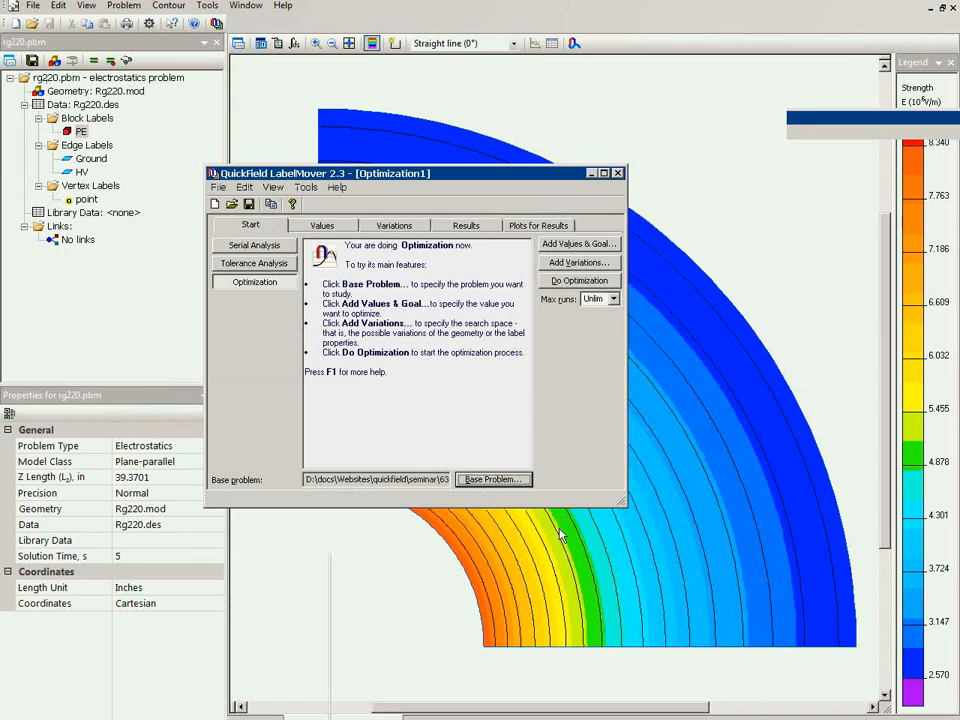
Add a geometric variation that scales the HV edge about center 0, 0 with a factor from 0.5 to 2
click(390, 228)
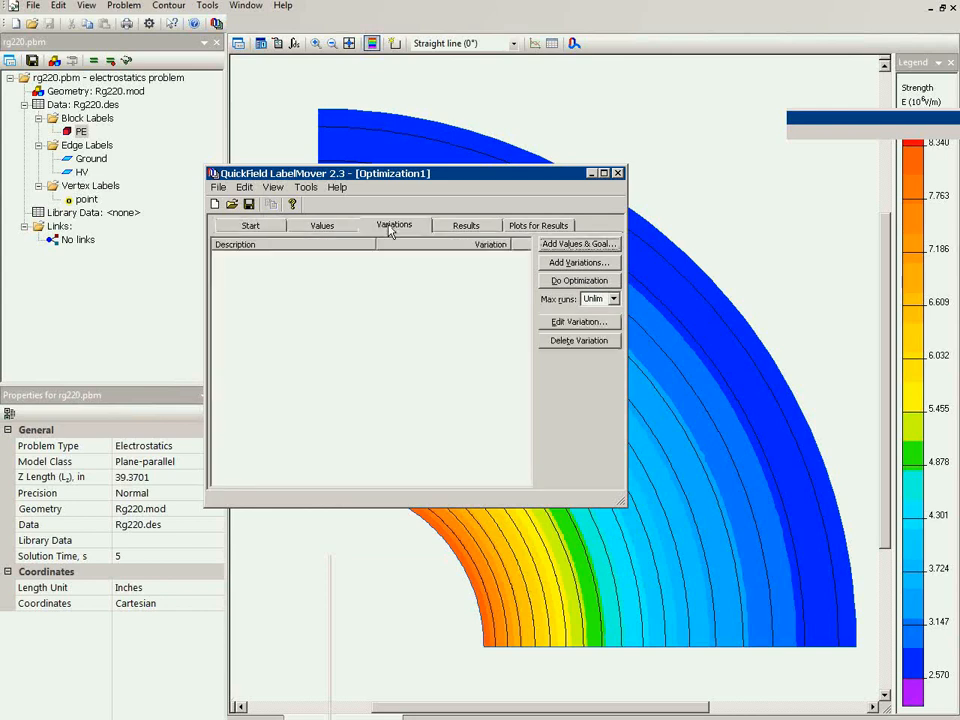
click(581, 268)
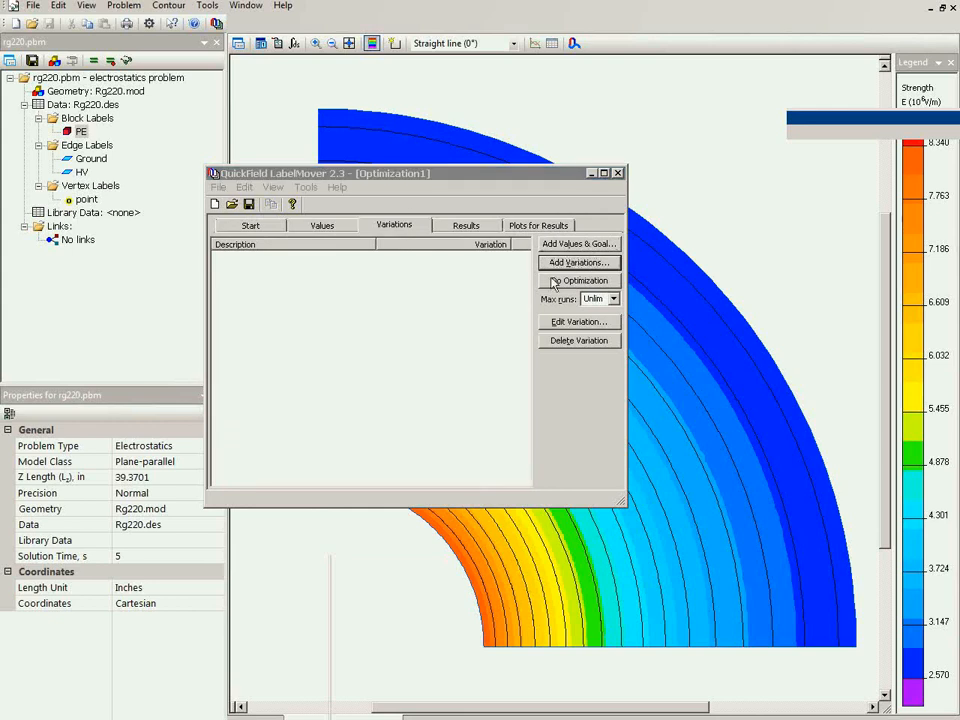
click(484, 366)
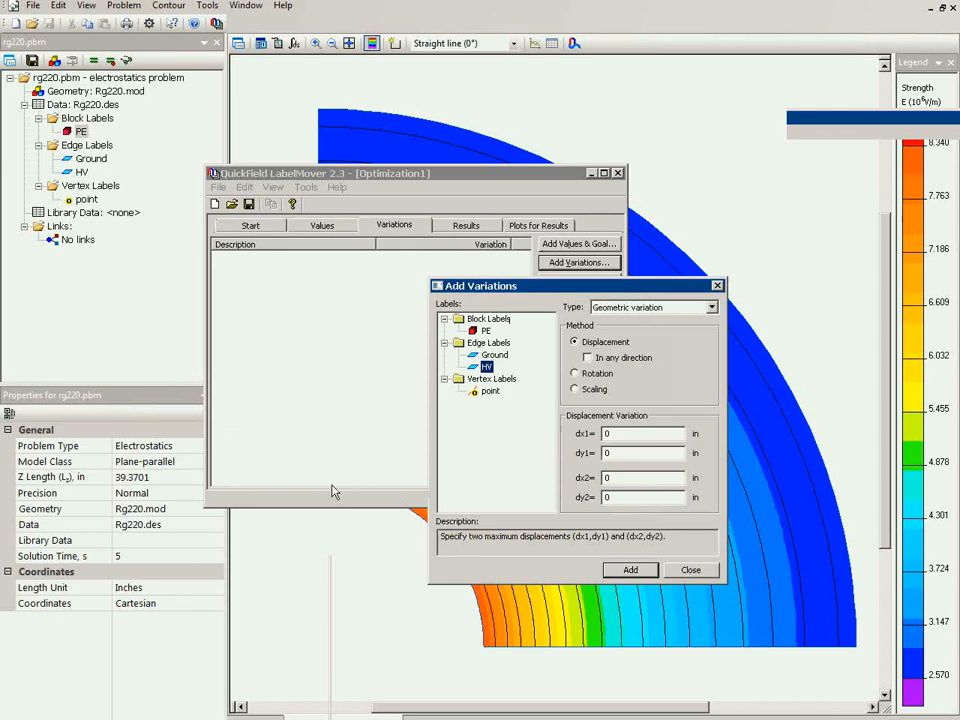
click(576, 389)
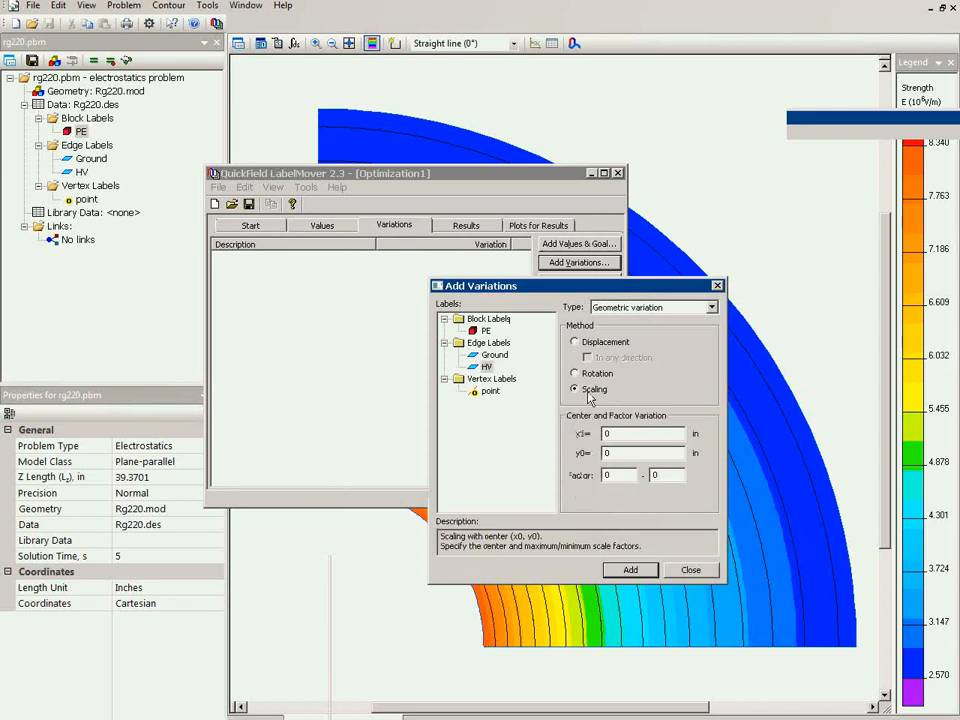
double_click(607, 475)
text(.5)
key(Tab)
click(628, 570)
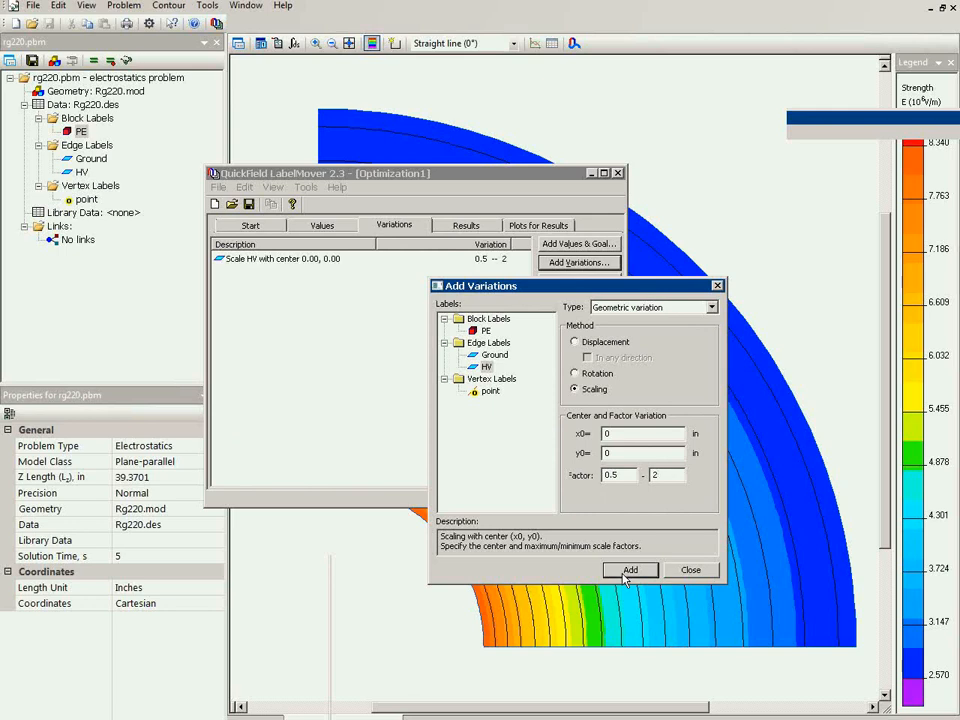
click(690, 570)
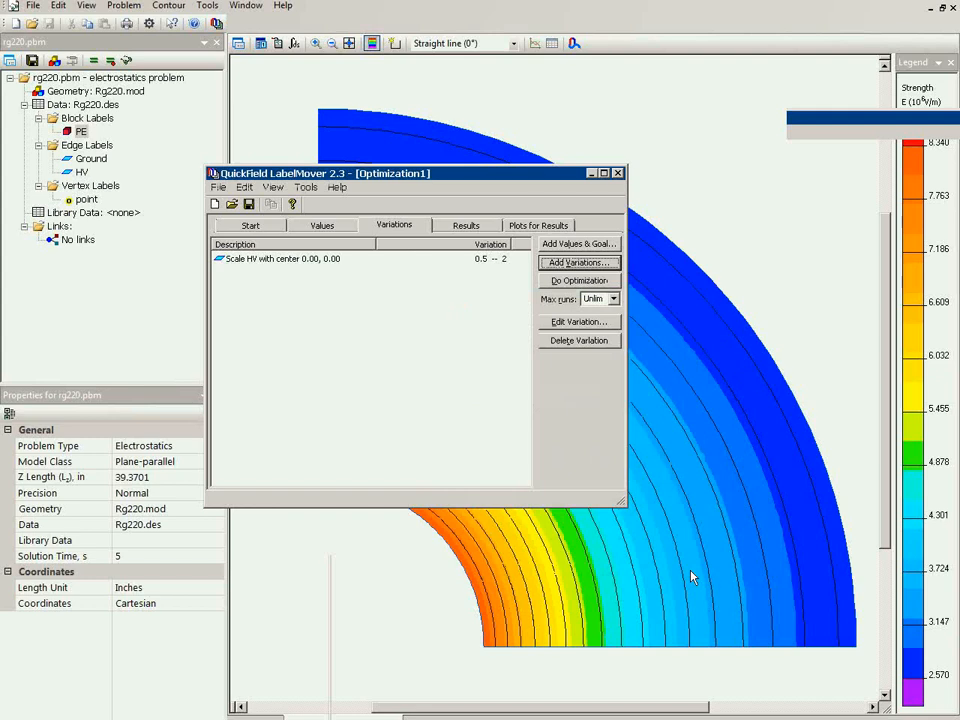
click(332, 227)
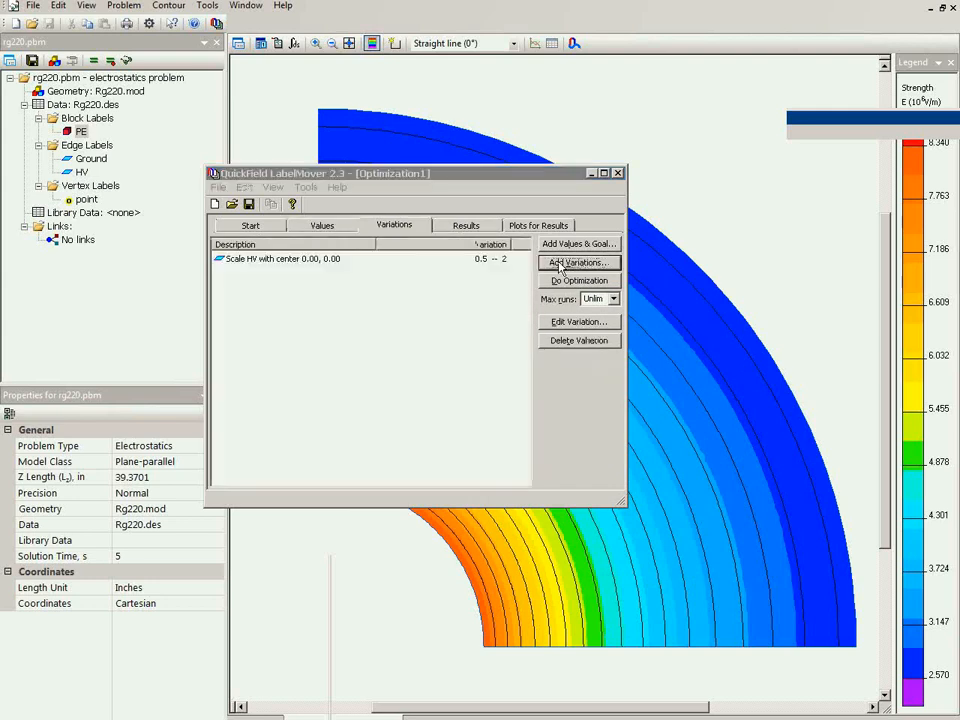
click(561, 264)
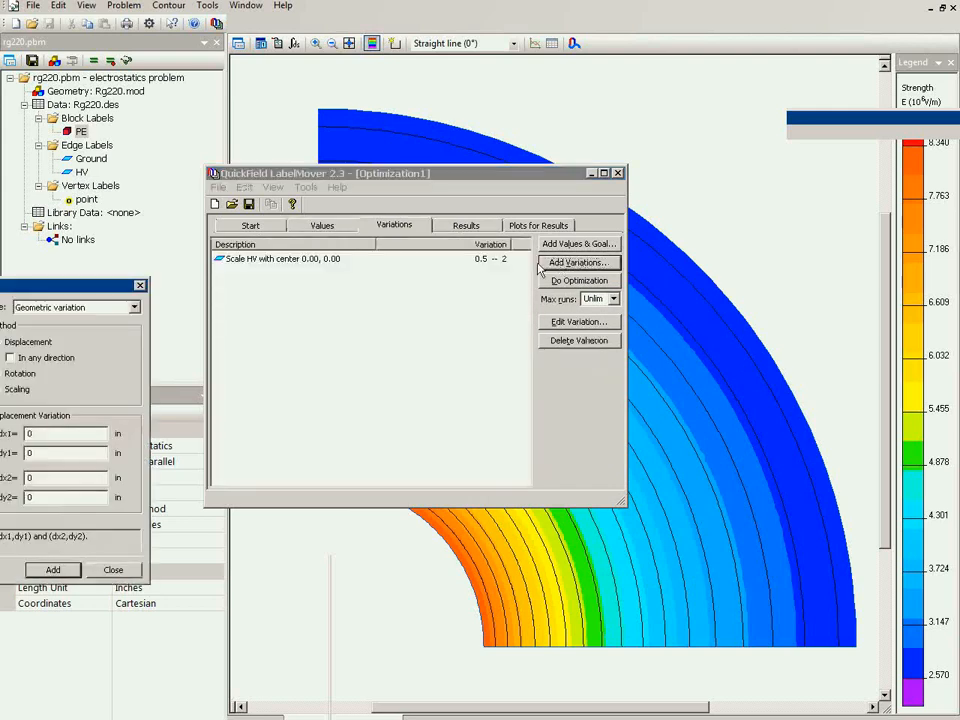
drag(85, 293, 426, 252)
click(254, 356)
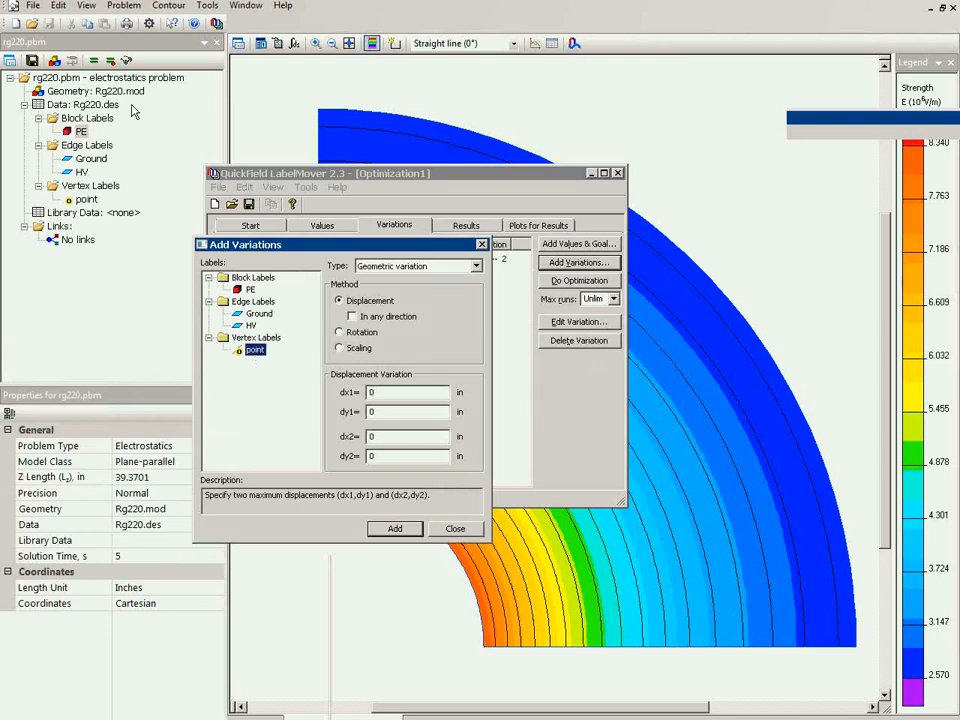
Locate the vertex labelled point in the Rg220.mod geometry, inspect its label properties, and dismiss the open variation dialog
double_click(92, 90)
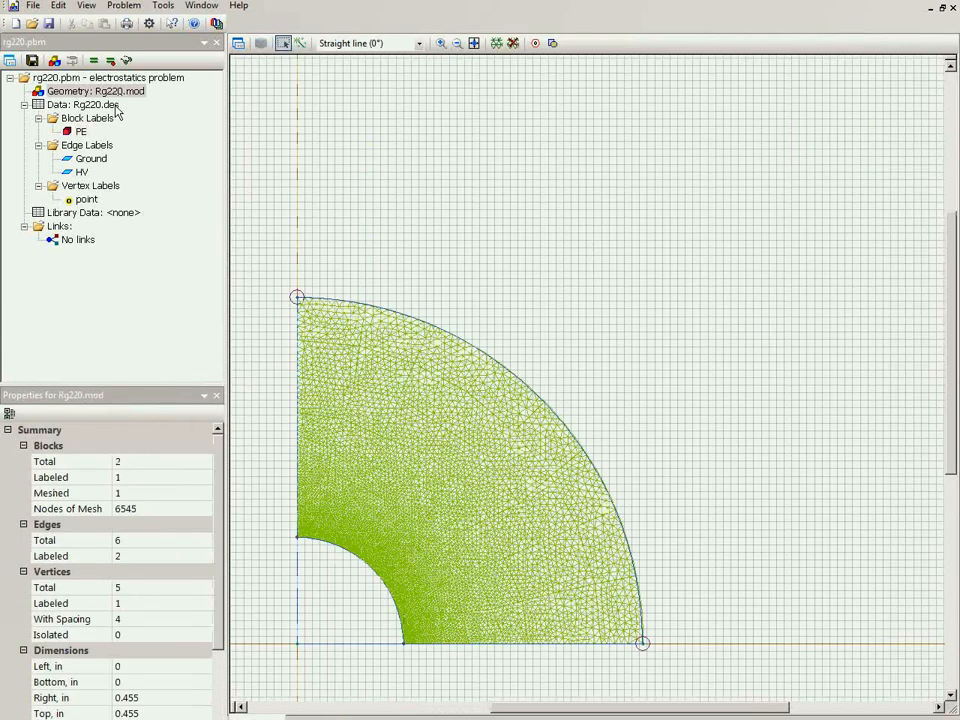
click(80, 198)
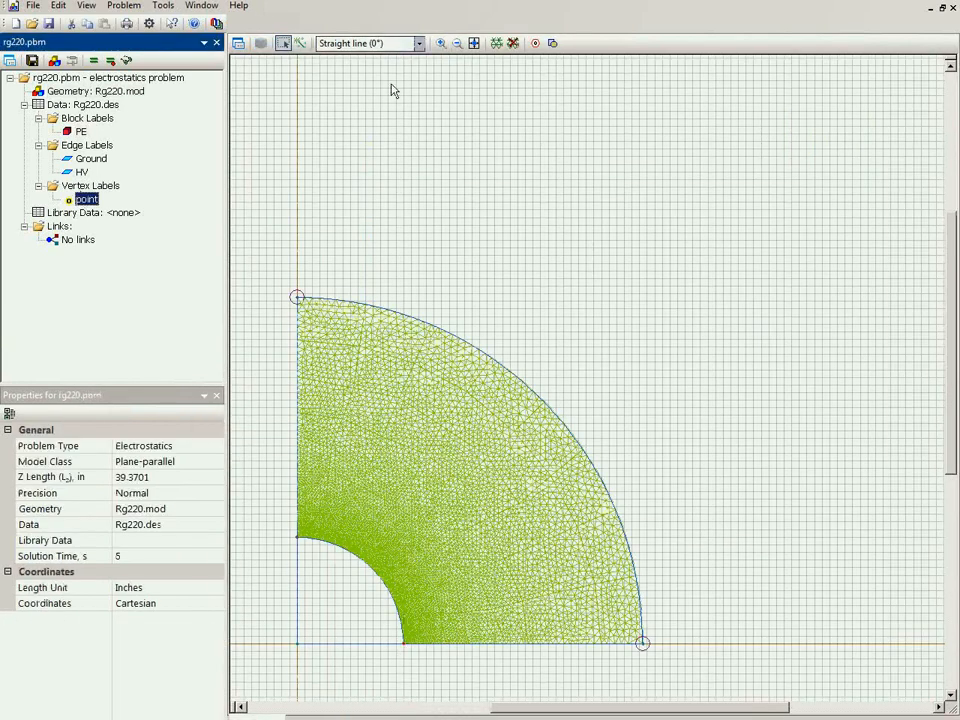
click(441, 43)
click(385, 633)
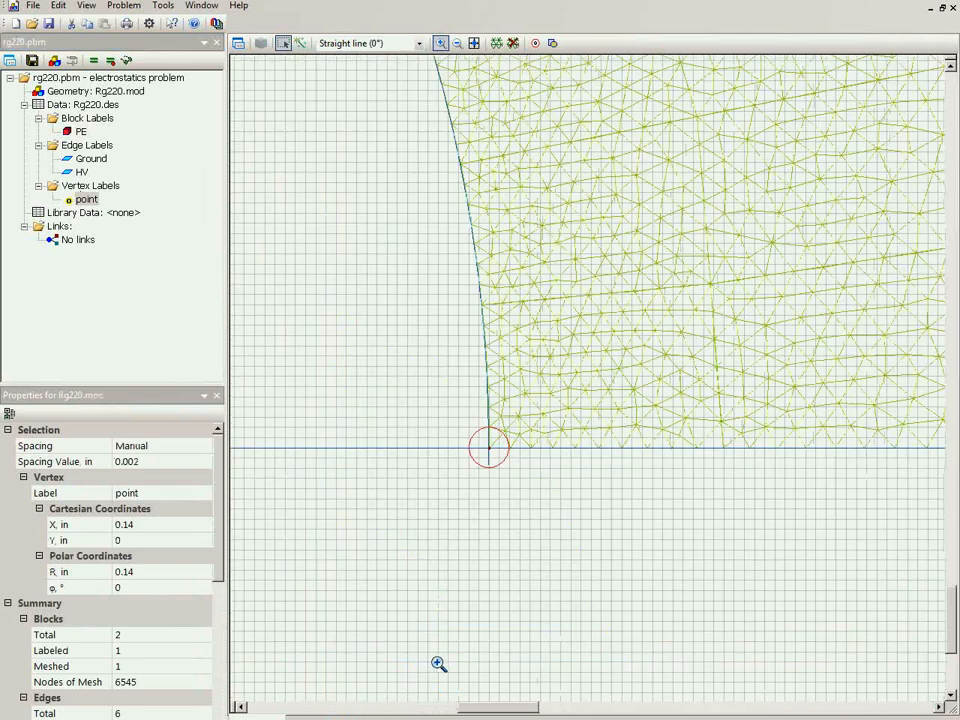
double_click(86, 199)
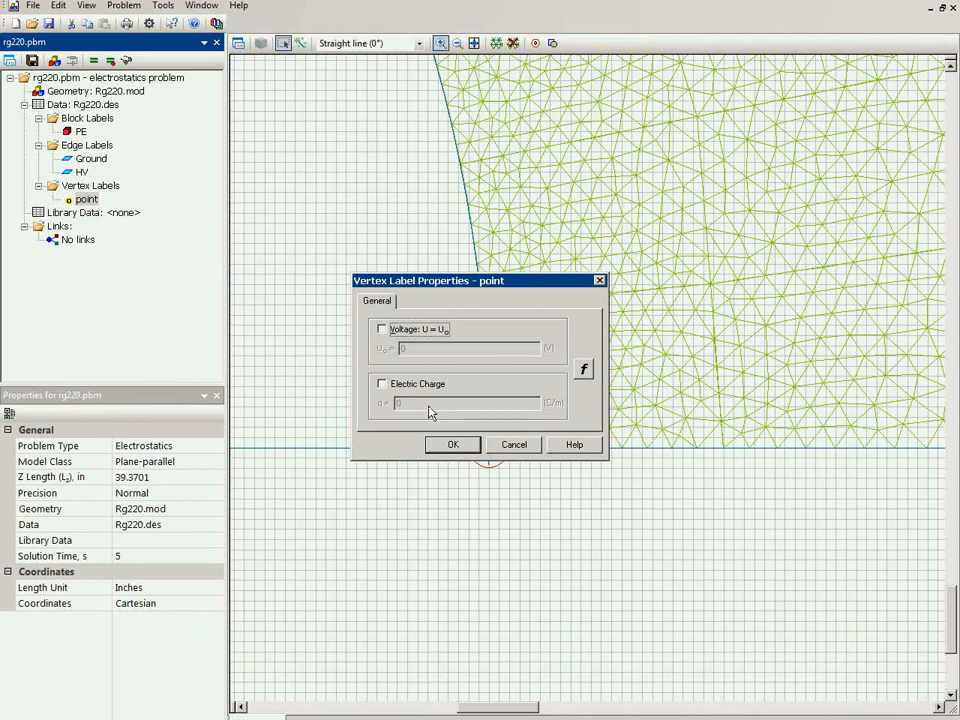
click(516, 446)
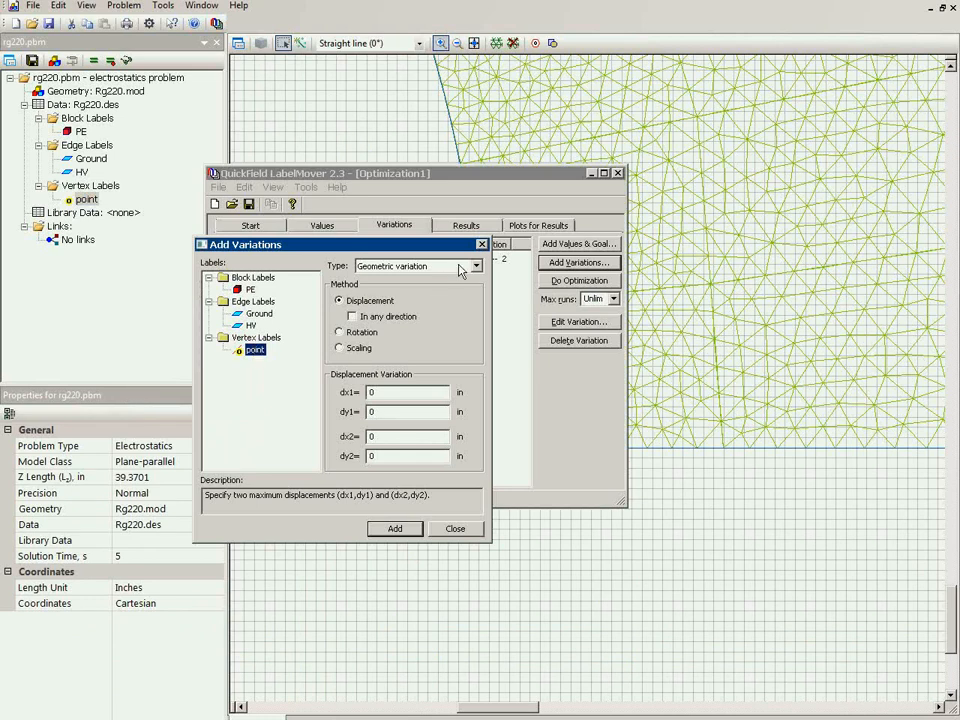
click(455, 528)
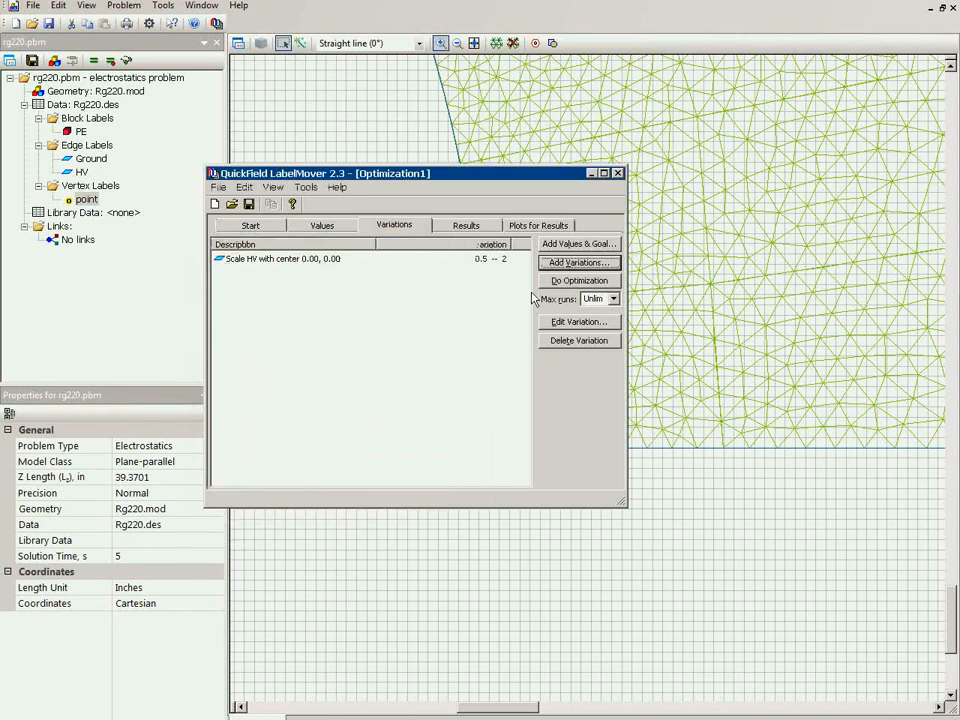
Add the Strength at the vertex label point as an optimization value with the goal Minimize, keeping only one entry
click(573, 252)
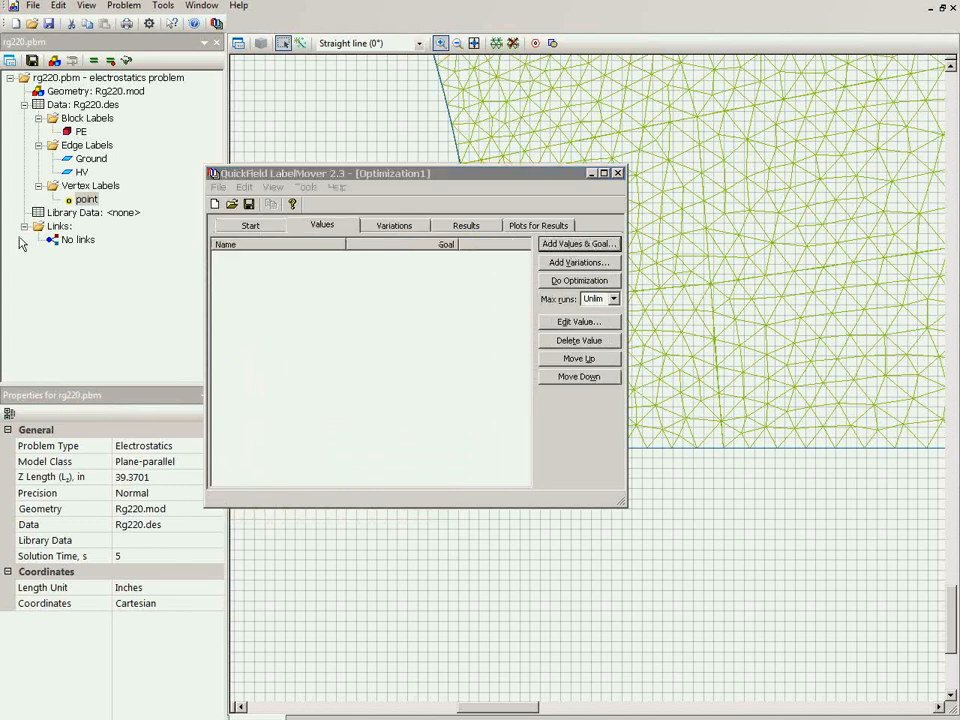
click(300, 369)
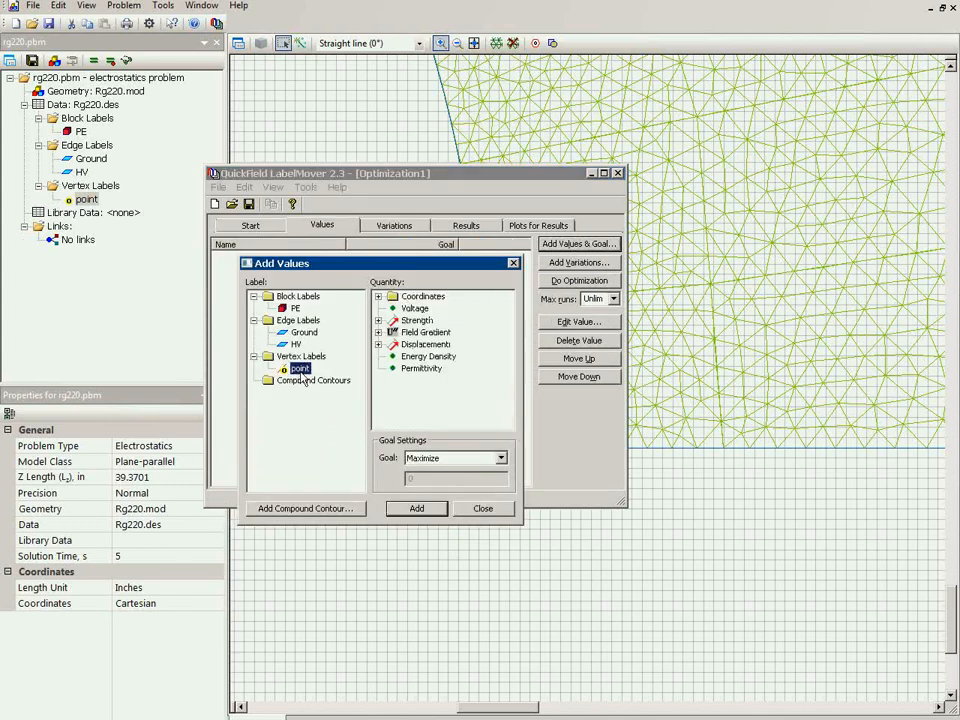
click(380, 321)
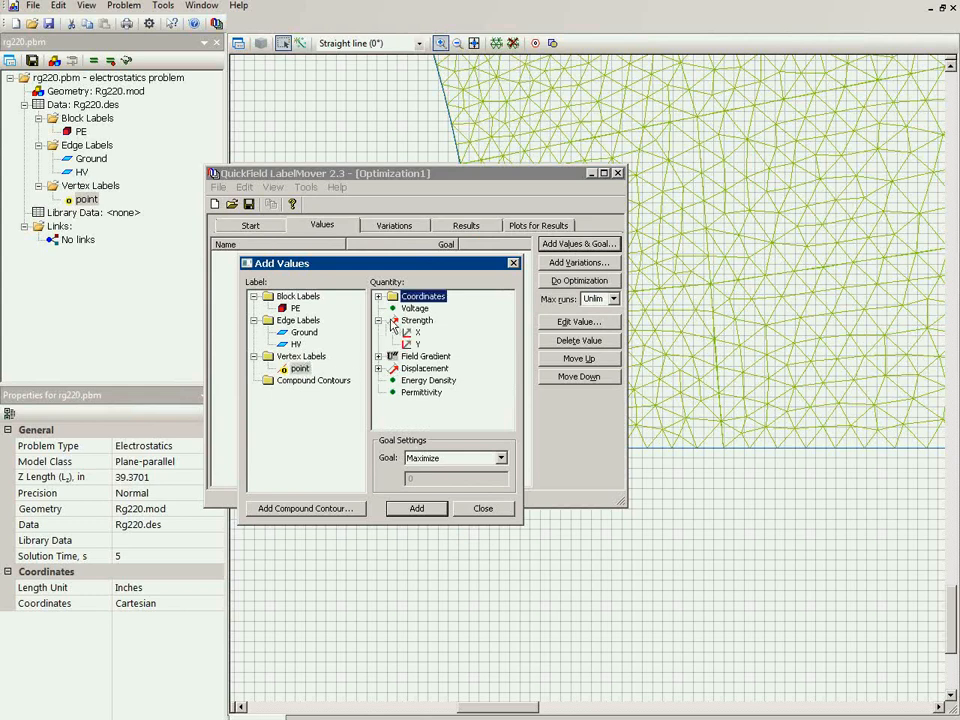
click(406, 323)
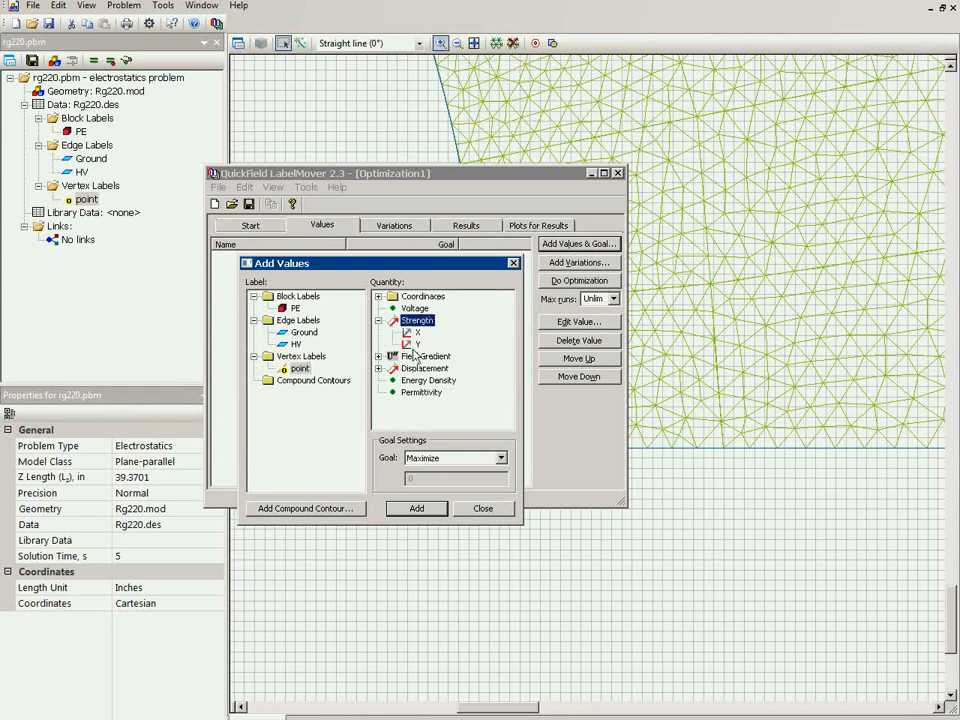
click(466, 461)
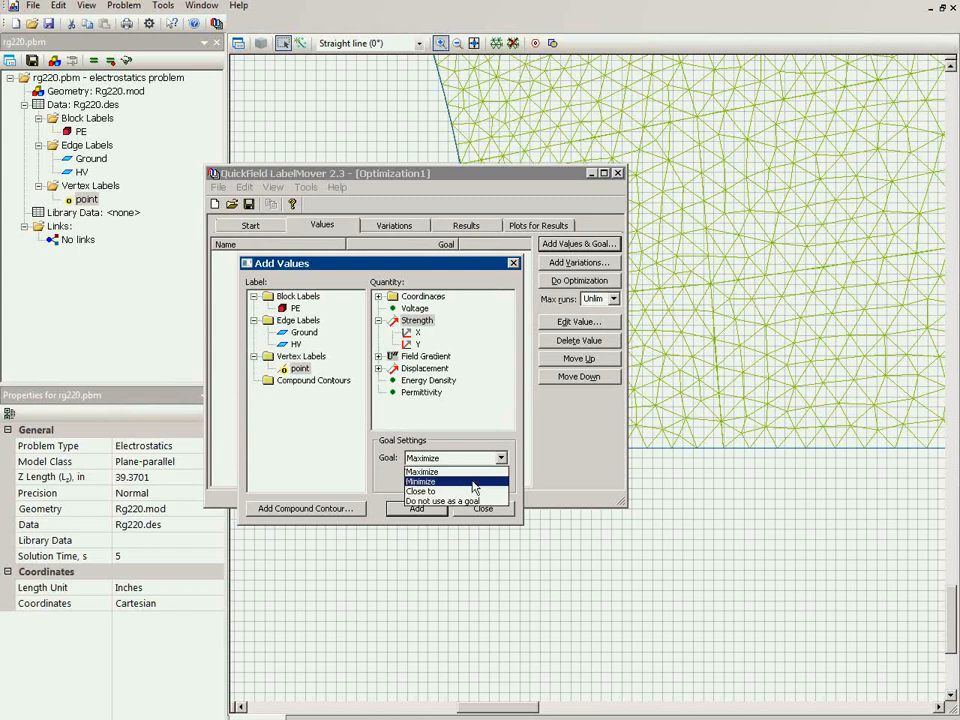
click(474, 484)
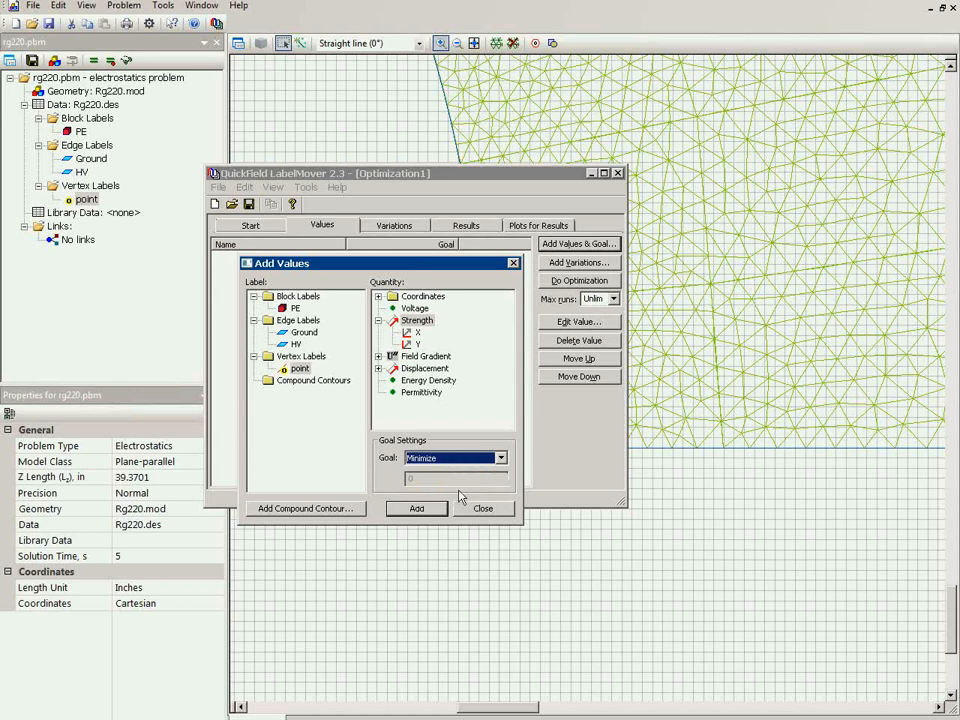
click(417, 508)
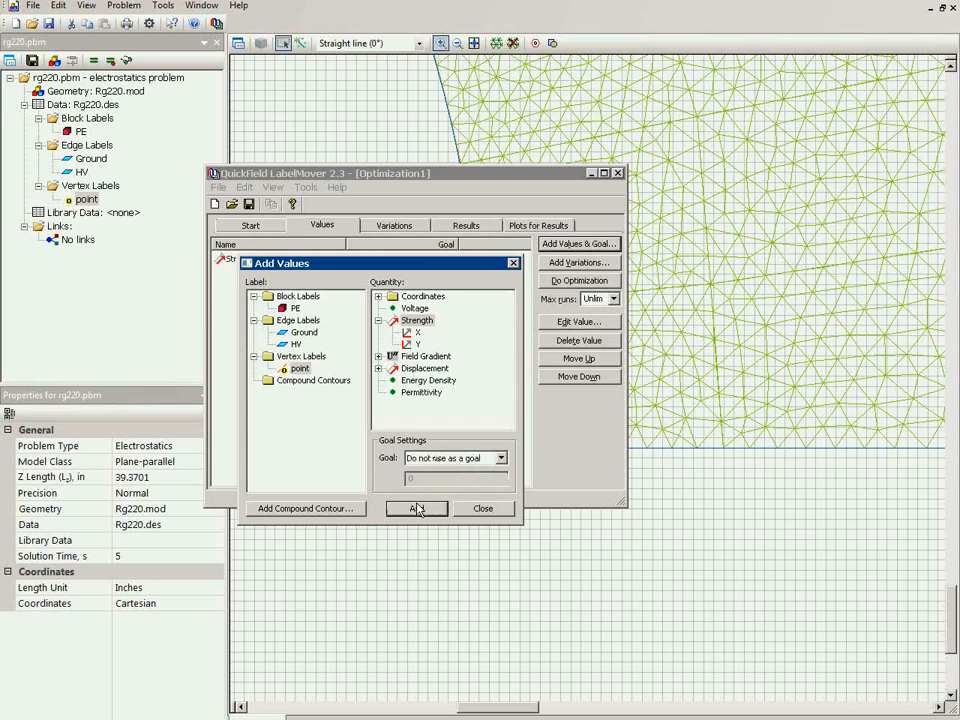
click(420, 510)
click(8, 380)
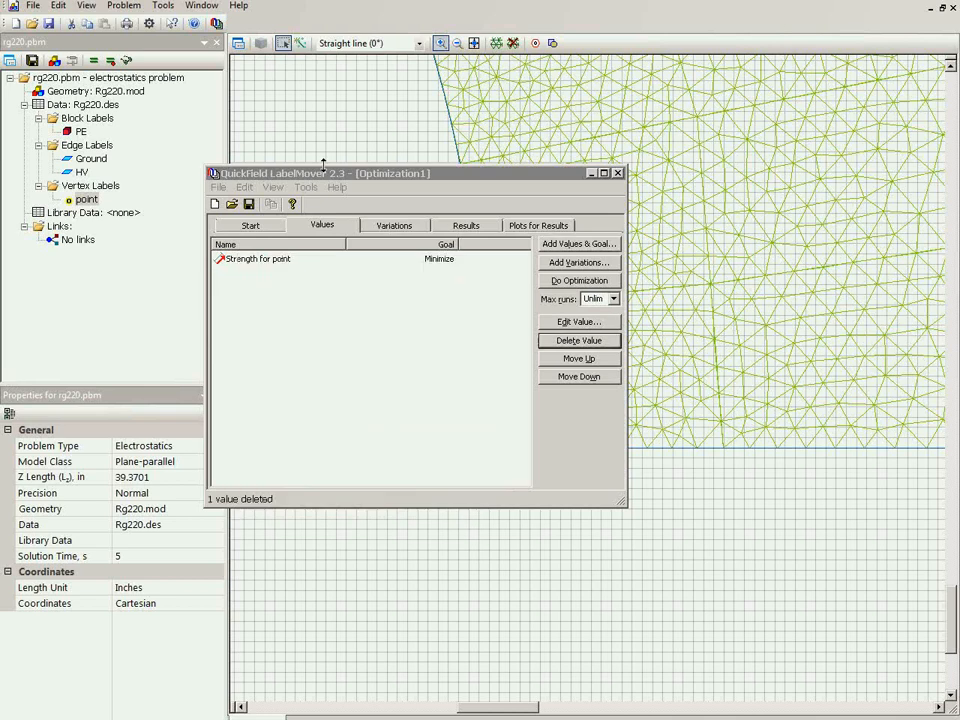
Review the optimization's base problem, variations and values, moving the LabelMover window to check the vertex in the geometry behind it
drag(332, 173, 603, 253)
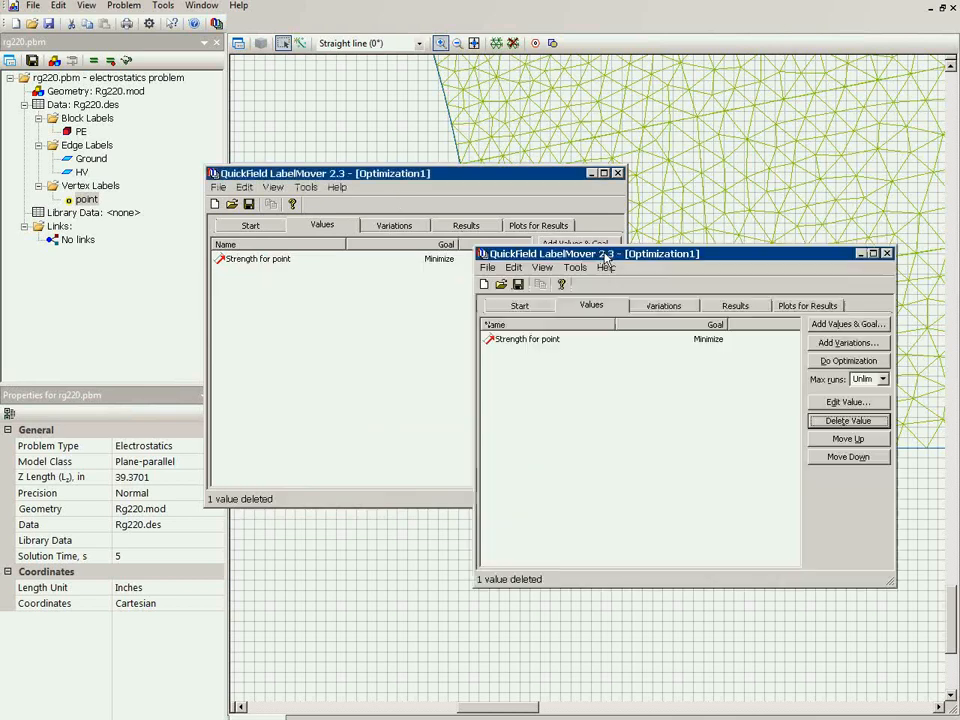
click(512, 307)
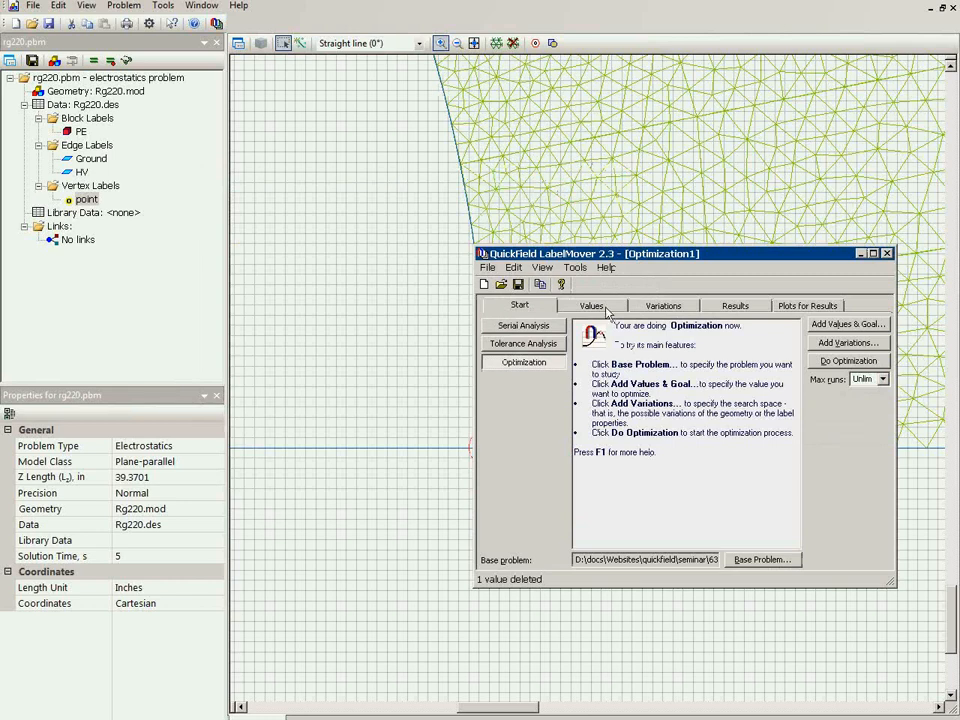
click(662, 305)
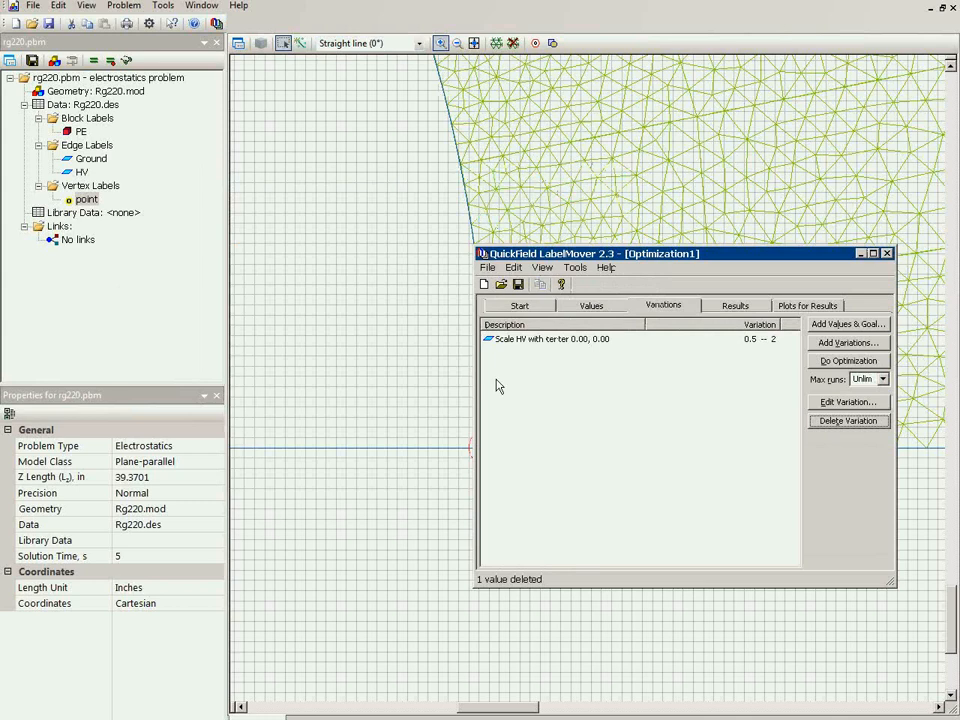
click(590, 305)
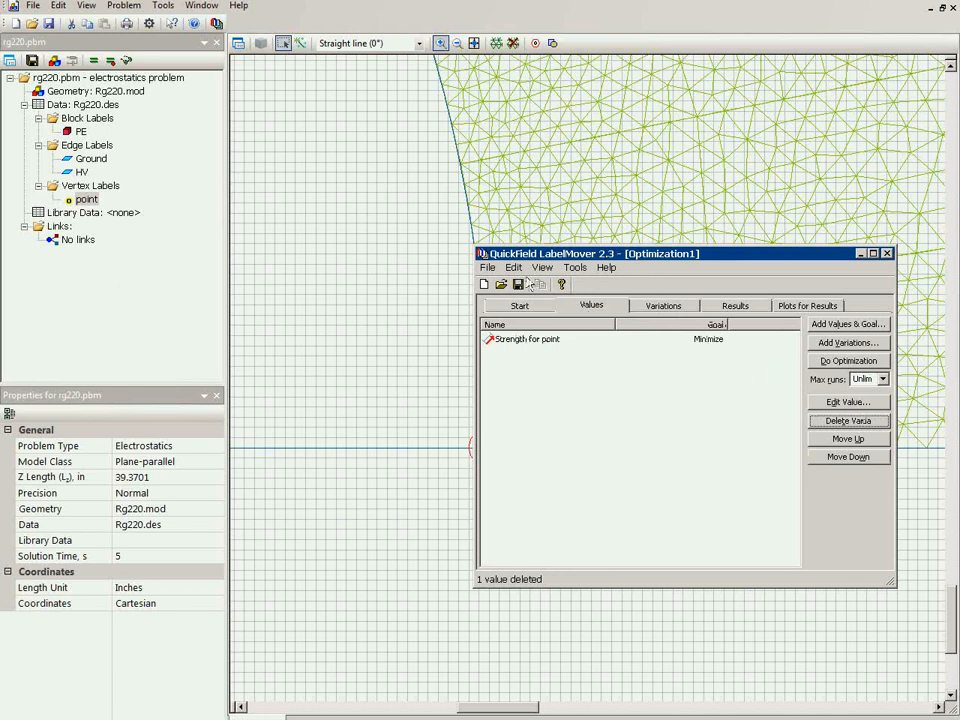
drag(537, 258, 630, 270)
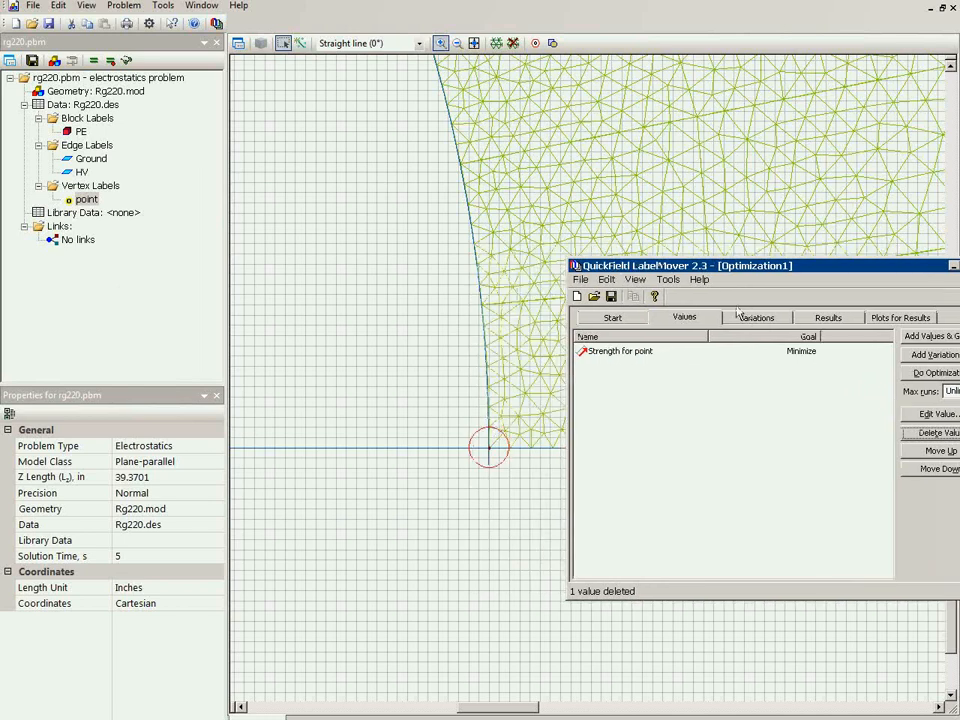
drag(757, 270, 640, 245)
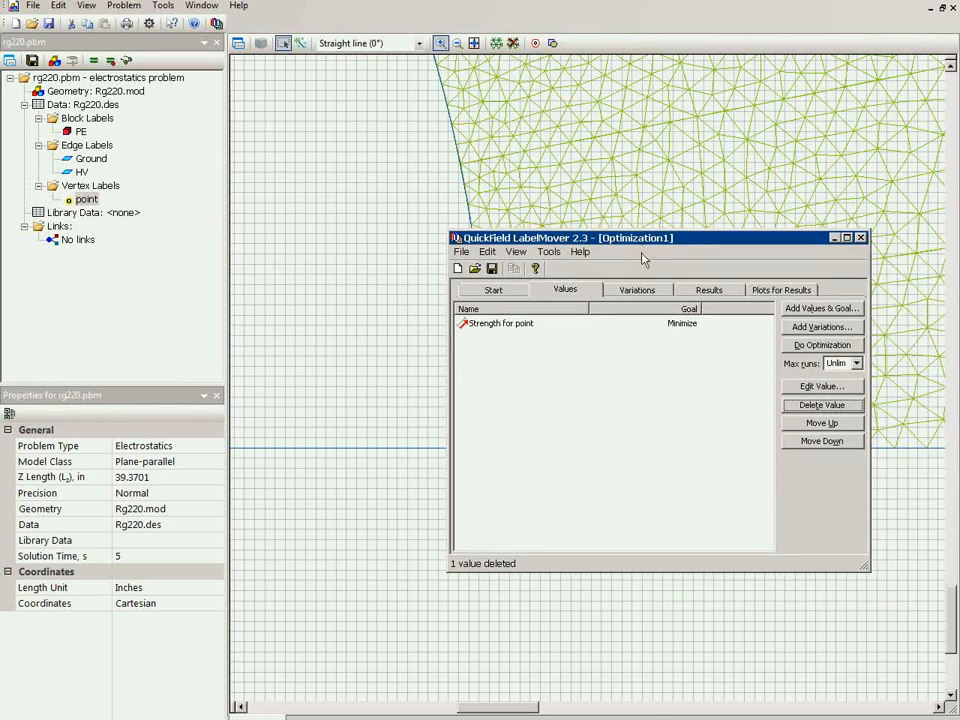
click(524, 291)
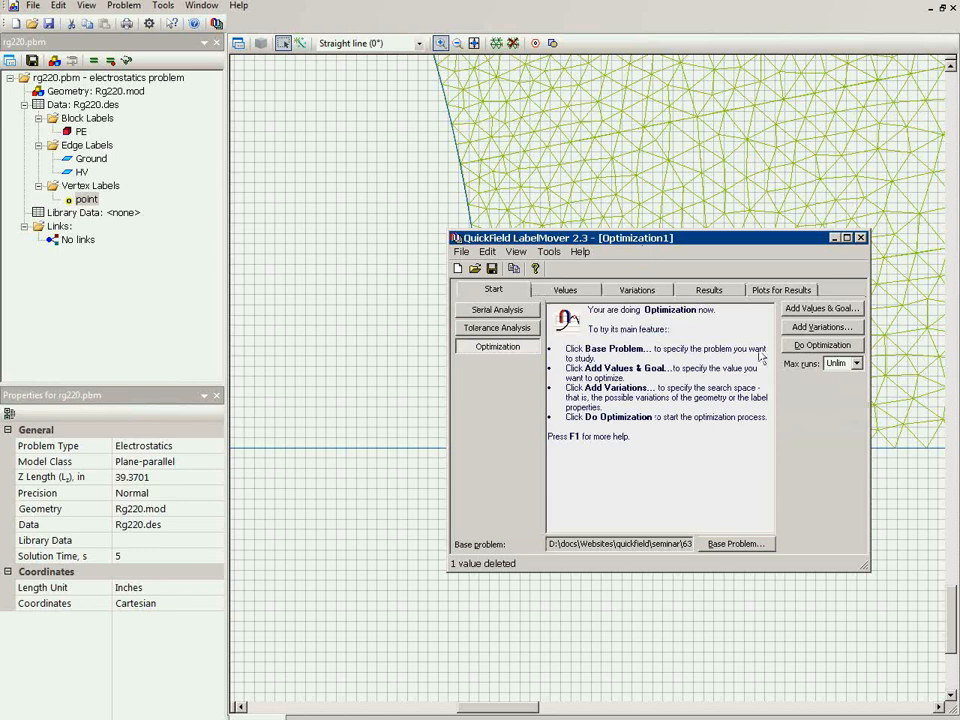
Limit the optimization to a maximum of 30 runs and start it
click(856, 363)
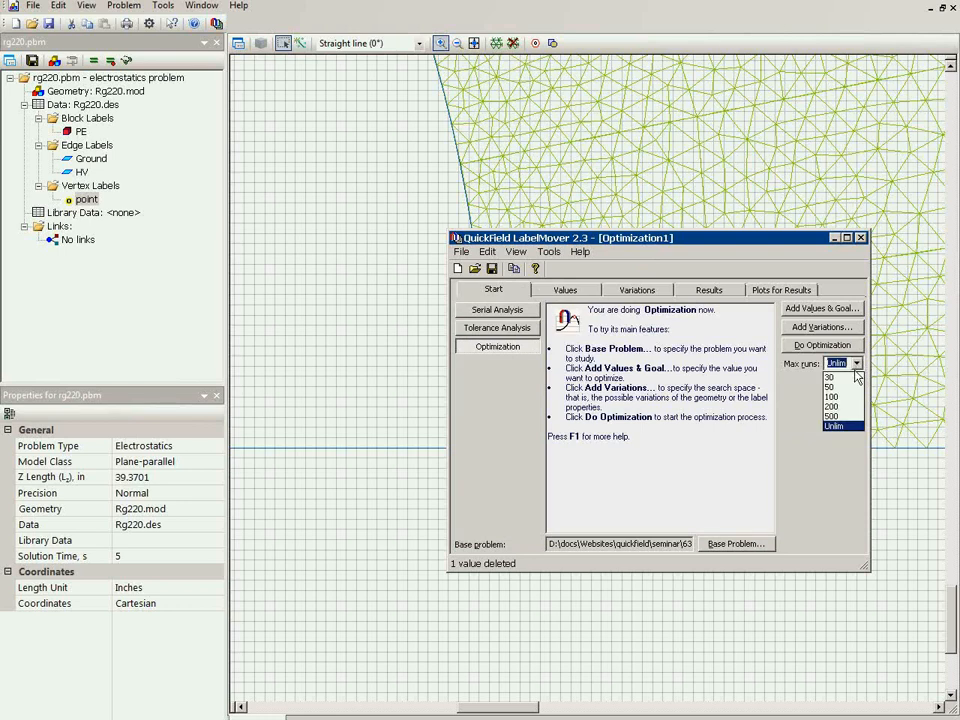
click(846, 376)
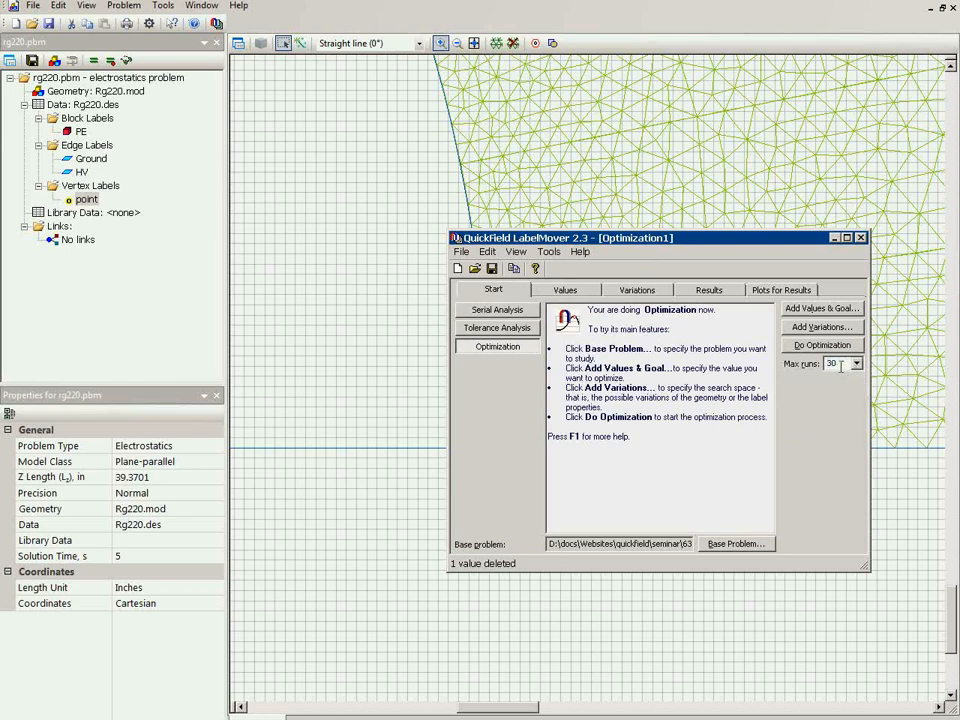
text(300)
key(BackSpace)
click(821, 347)
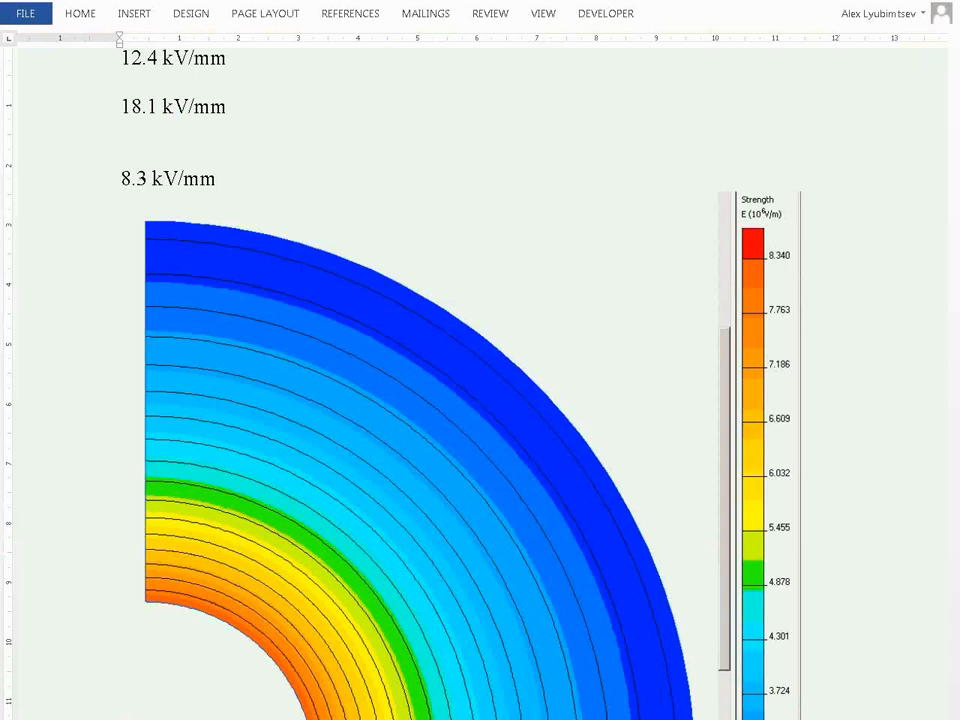
Switch from Word back to LabelMover, open the model of result step 6, and show its geometry 6.mod in a maximized window
key(alt+Tab)
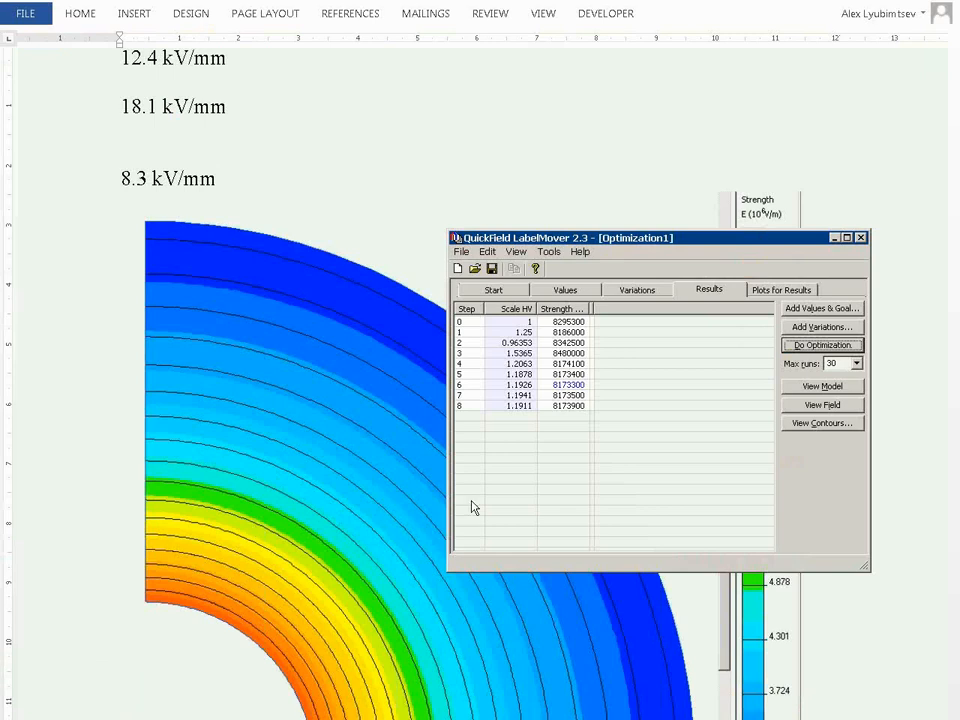
click(556, 387)
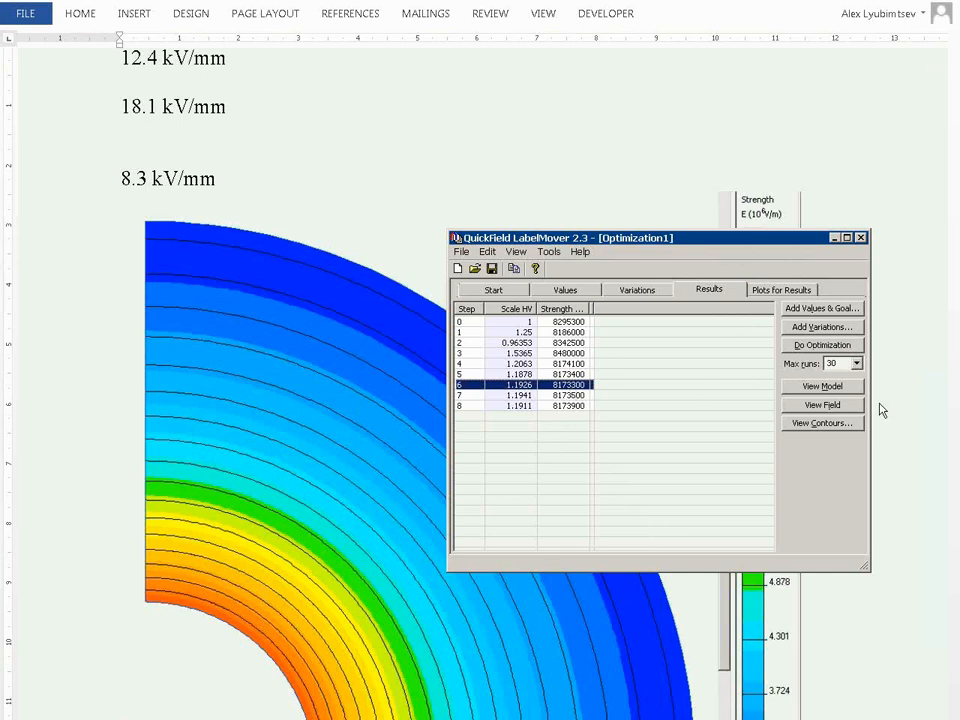
click(838, 389)
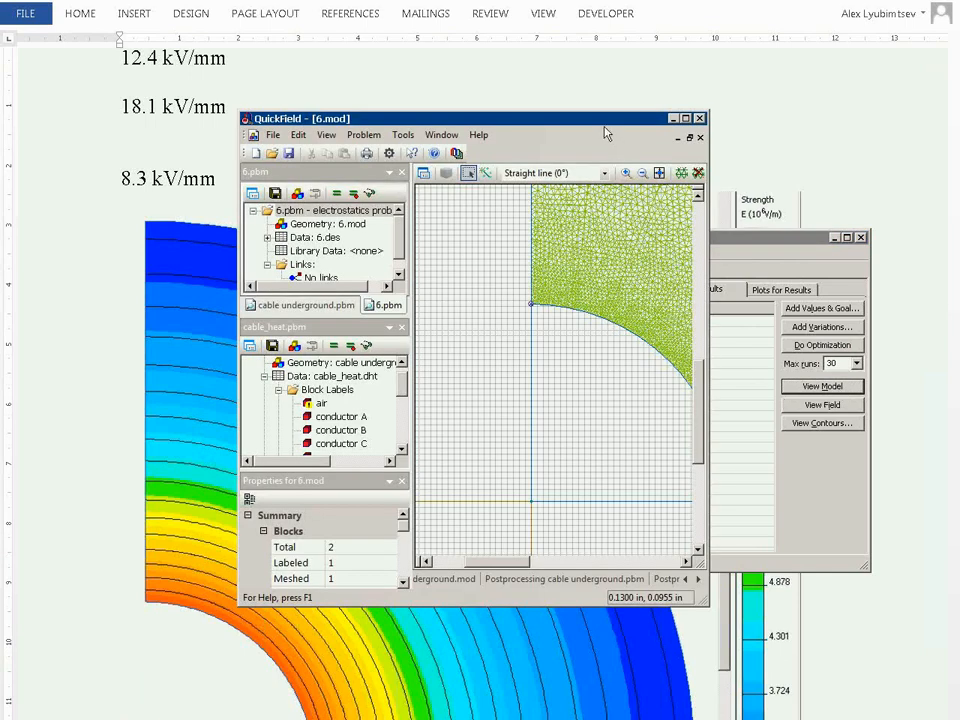
click(281, 215)
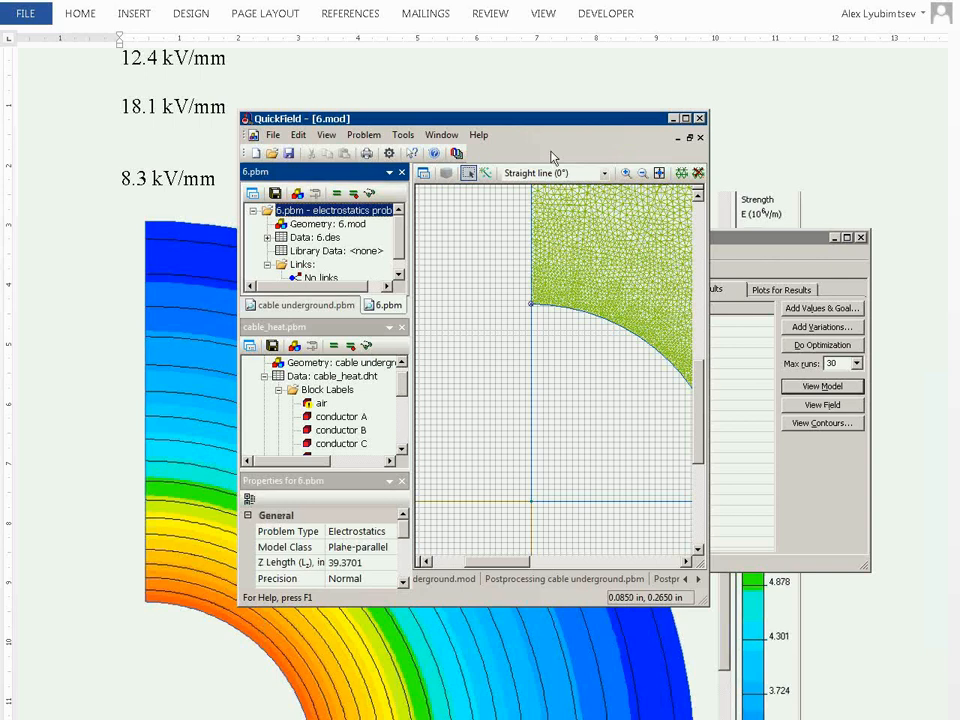
drag(358, 121, 599, 158)
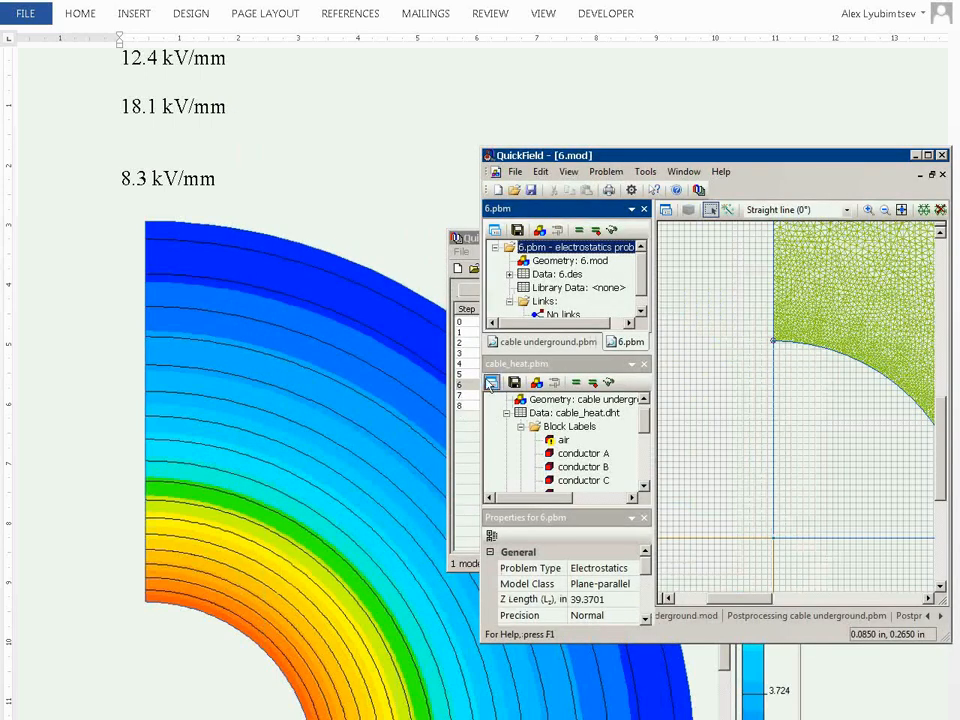
double_click(598, 150)
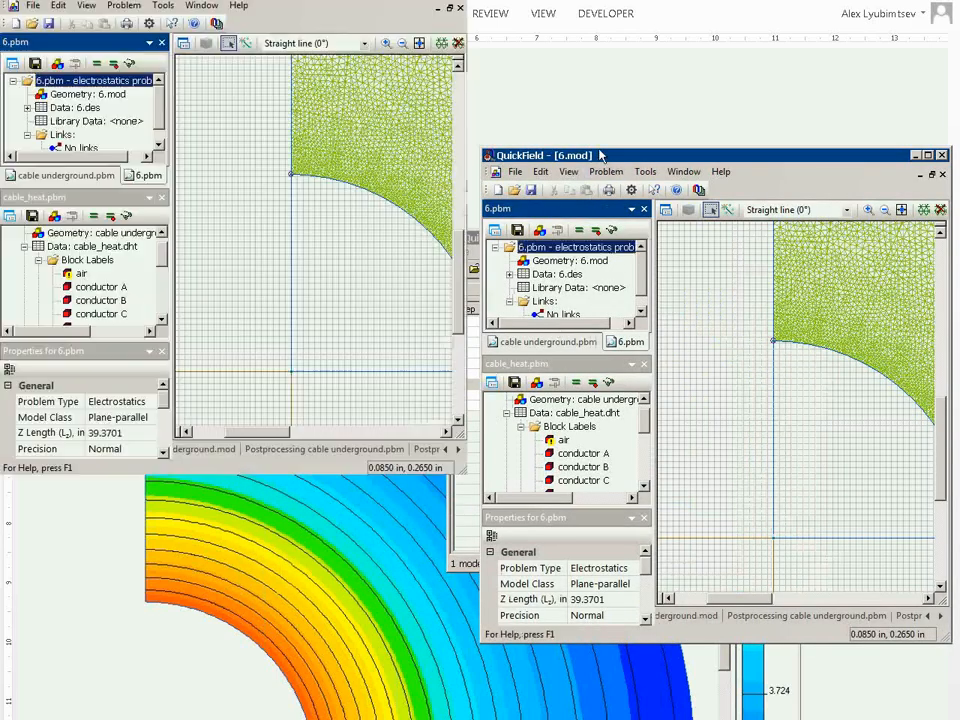
click(110, 94)
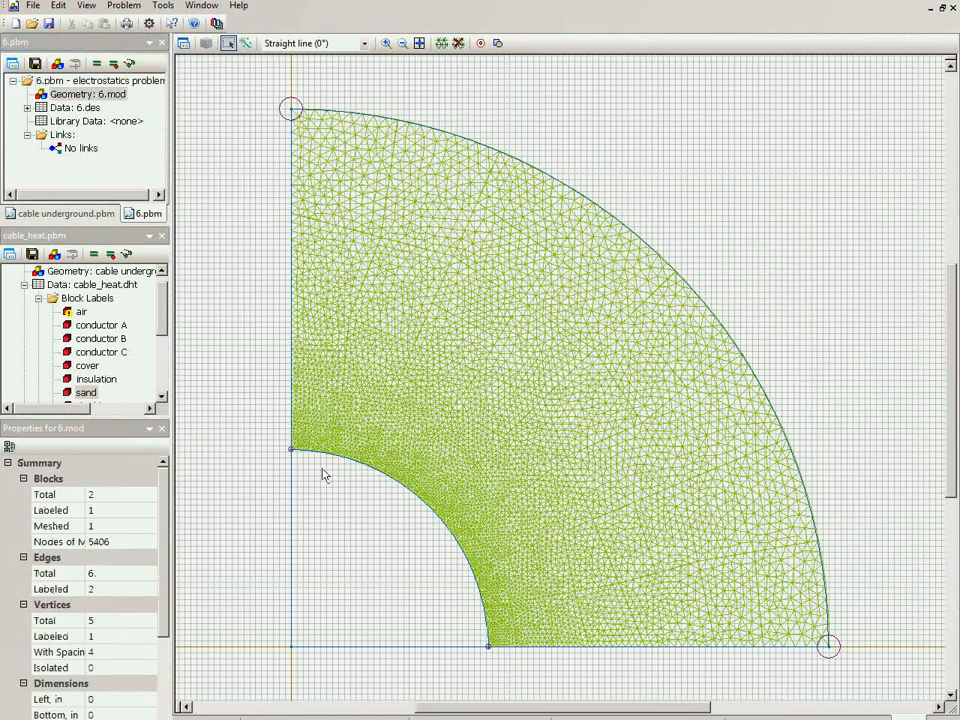
Display the solved field of problem 6.pbm as a color map of Strength with equilines of potential, and show the color legend
click(130, 64)
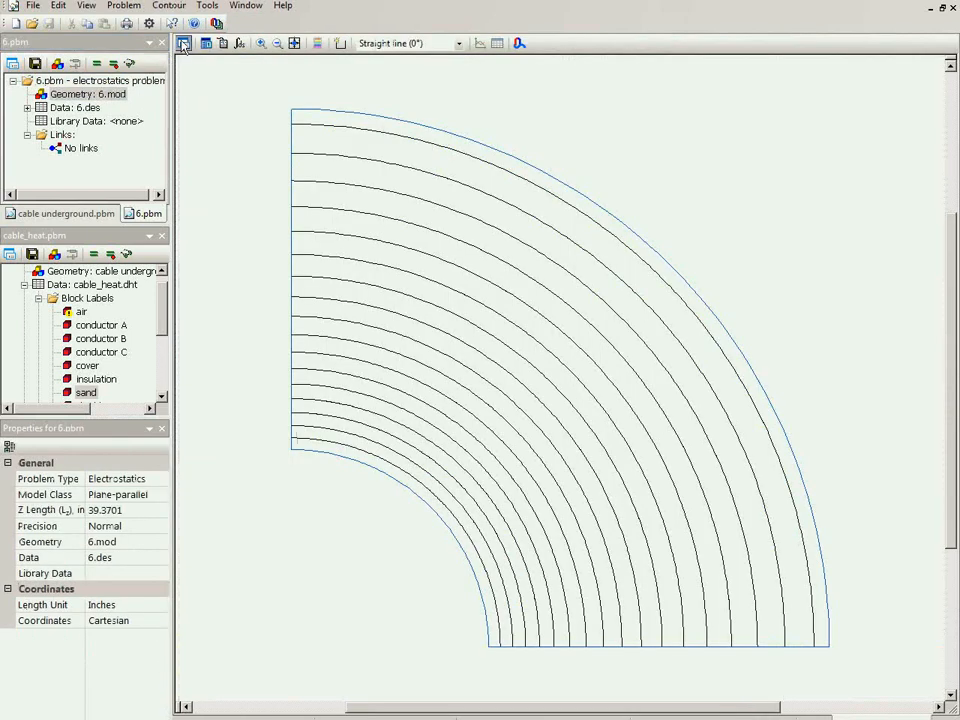
click(183, 45)
click(341, 383)
click(373, 419)
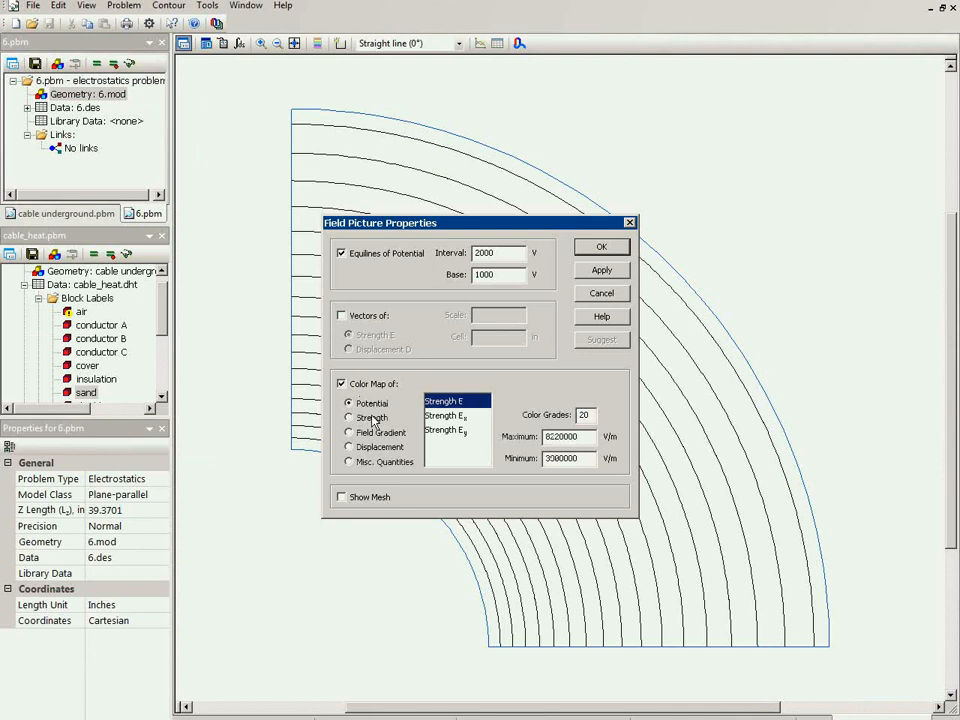
click(373, 419)
click(593, 250)
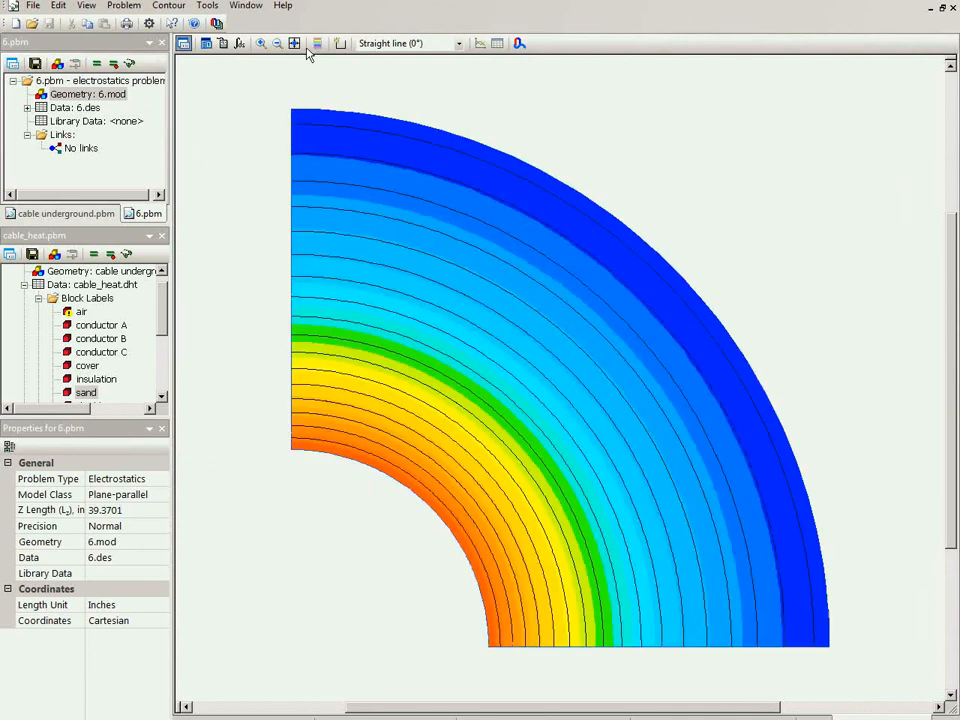
click(318, 45)
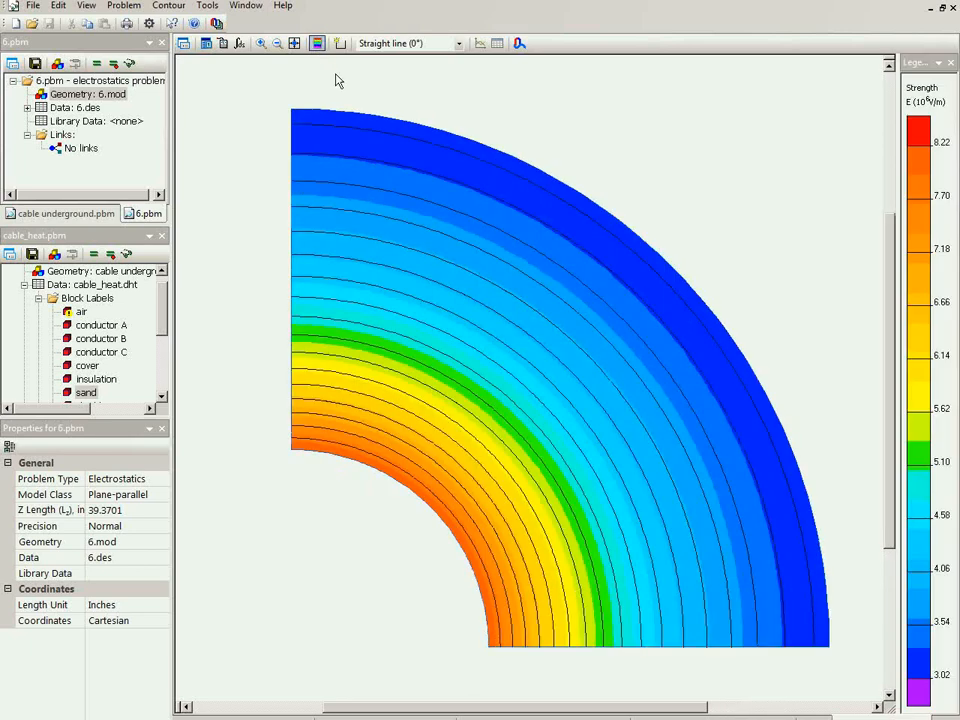
Plot the field along a contour on the insulation's horizontal edge, then tabulate the values and select the row at L = 0
click(339, 44)
click(510, 647)
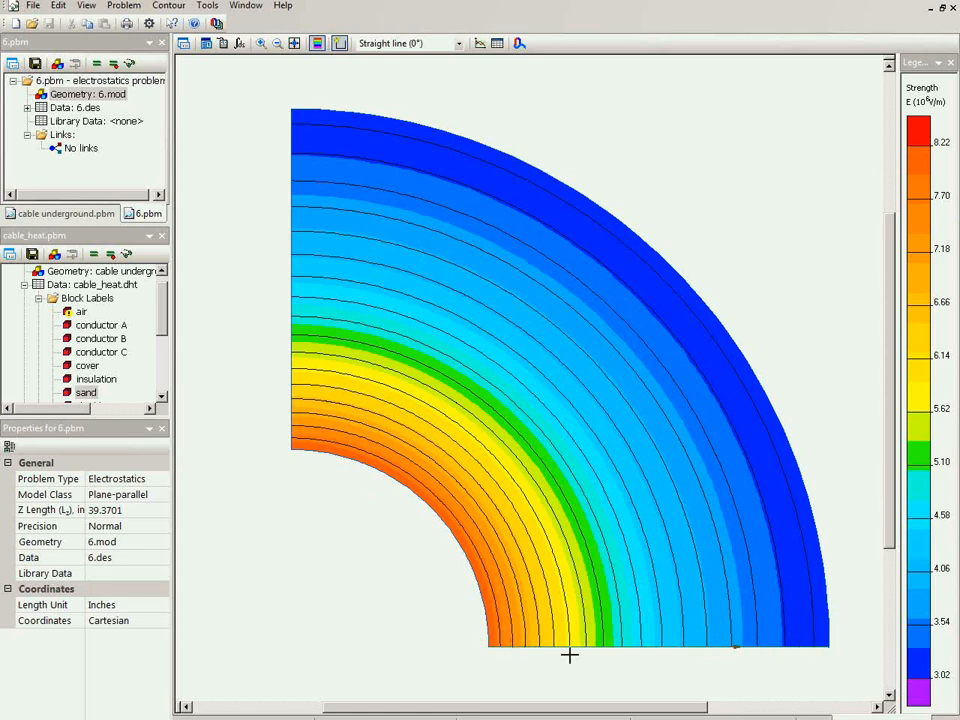
click(480, 46)
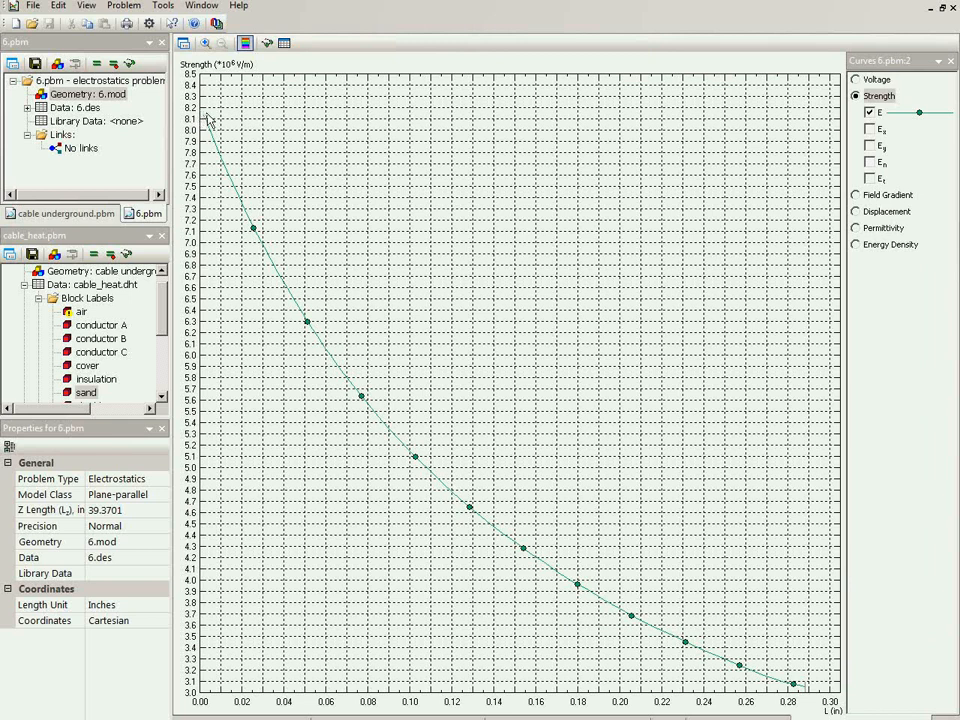
click(284, 42)
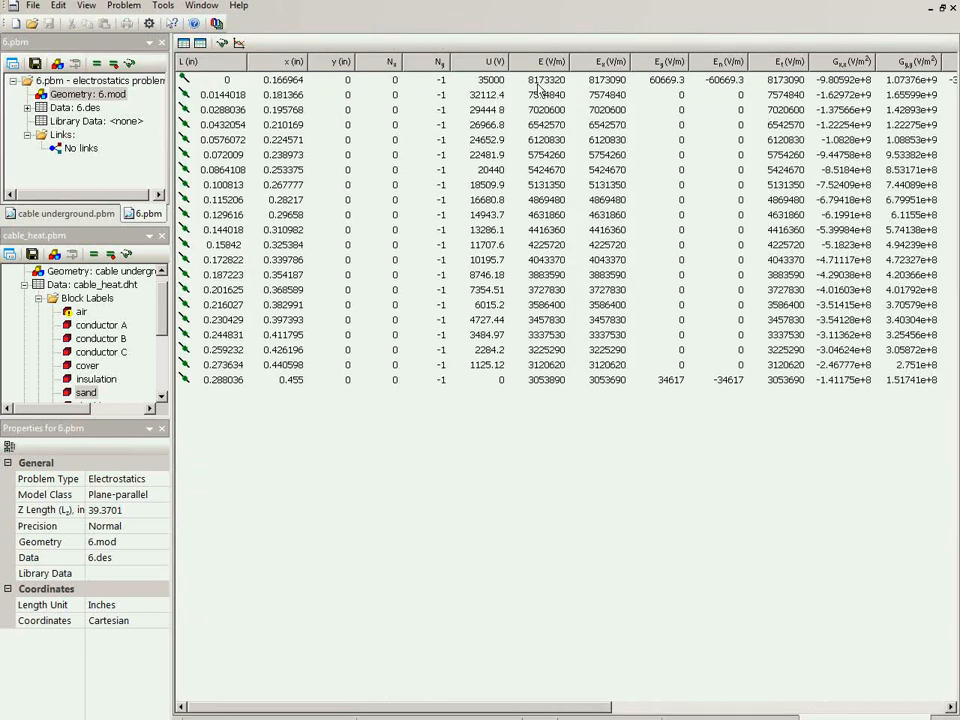
click(538, 84)
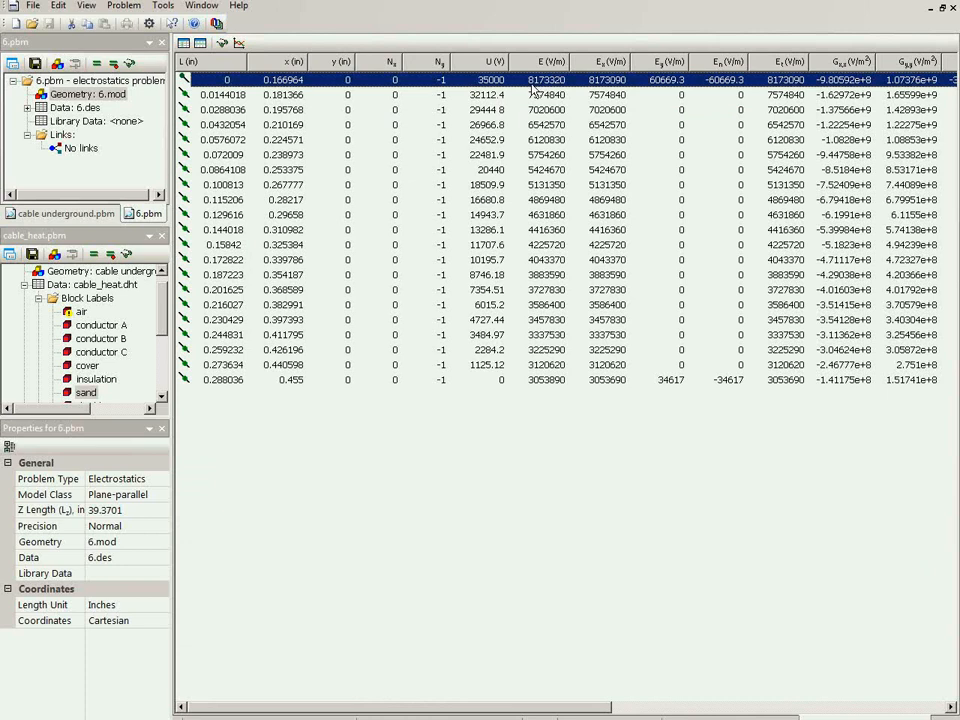